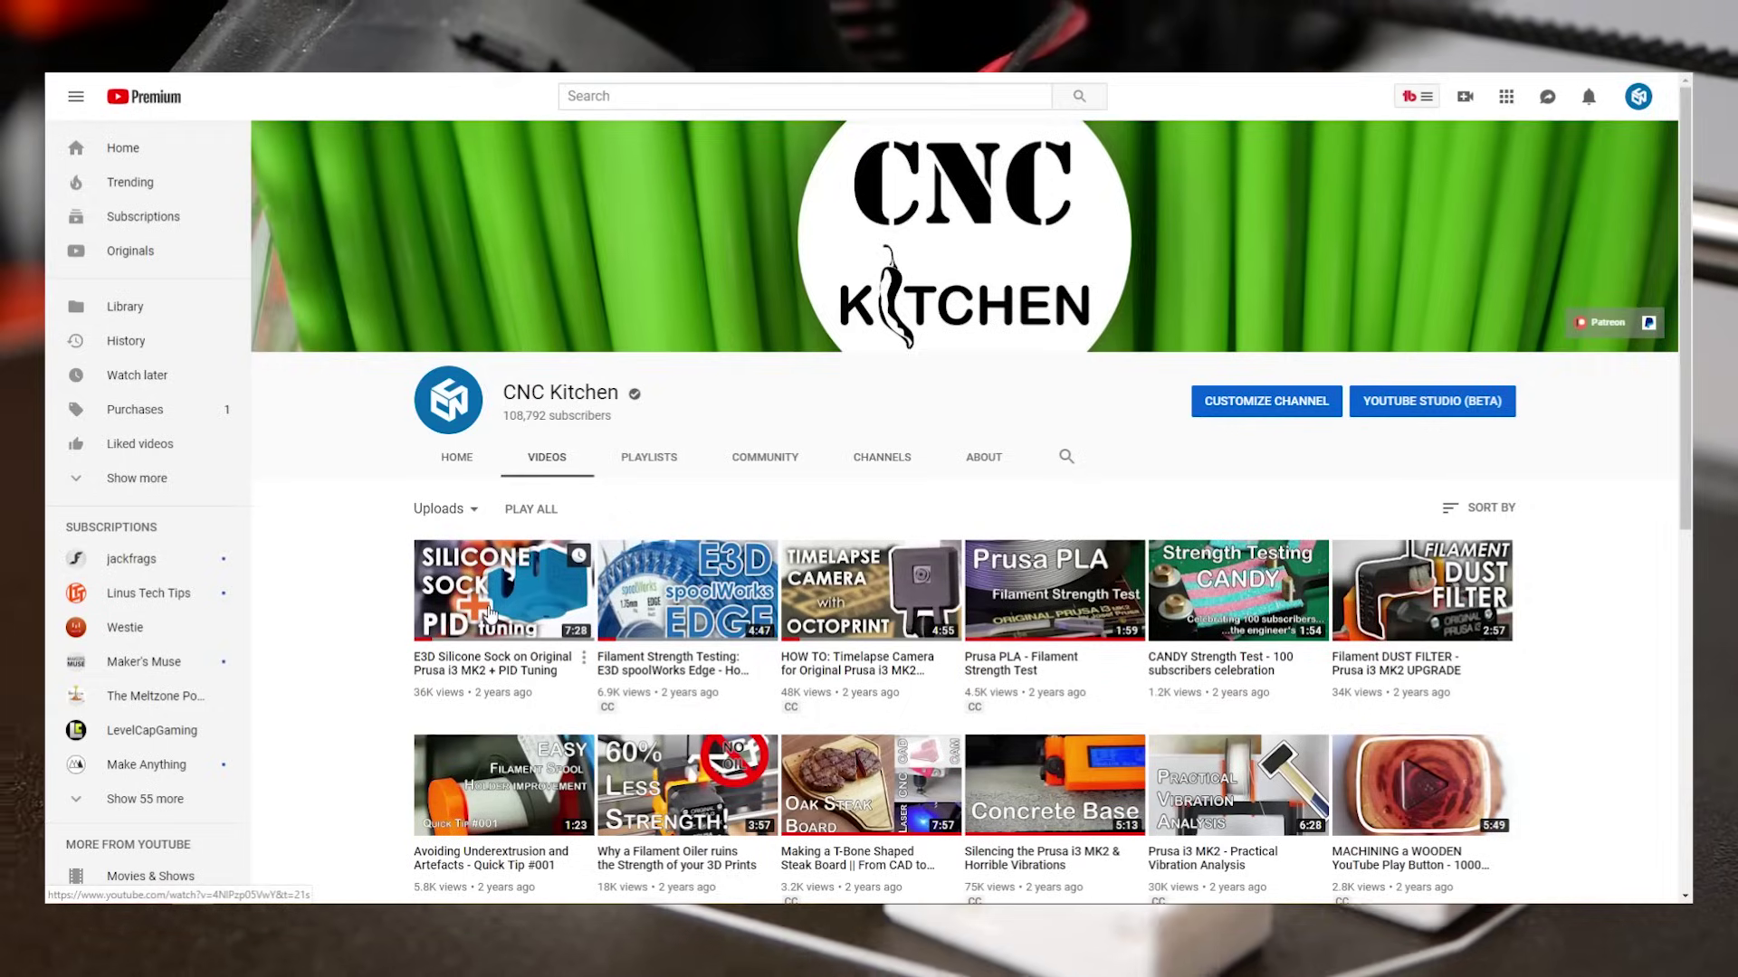
- Play the "E3D Silicone Sock on Original Prusa i3 MK2 + PID Tuning" video and skip ahead through its opening minutes
click(489, 613)
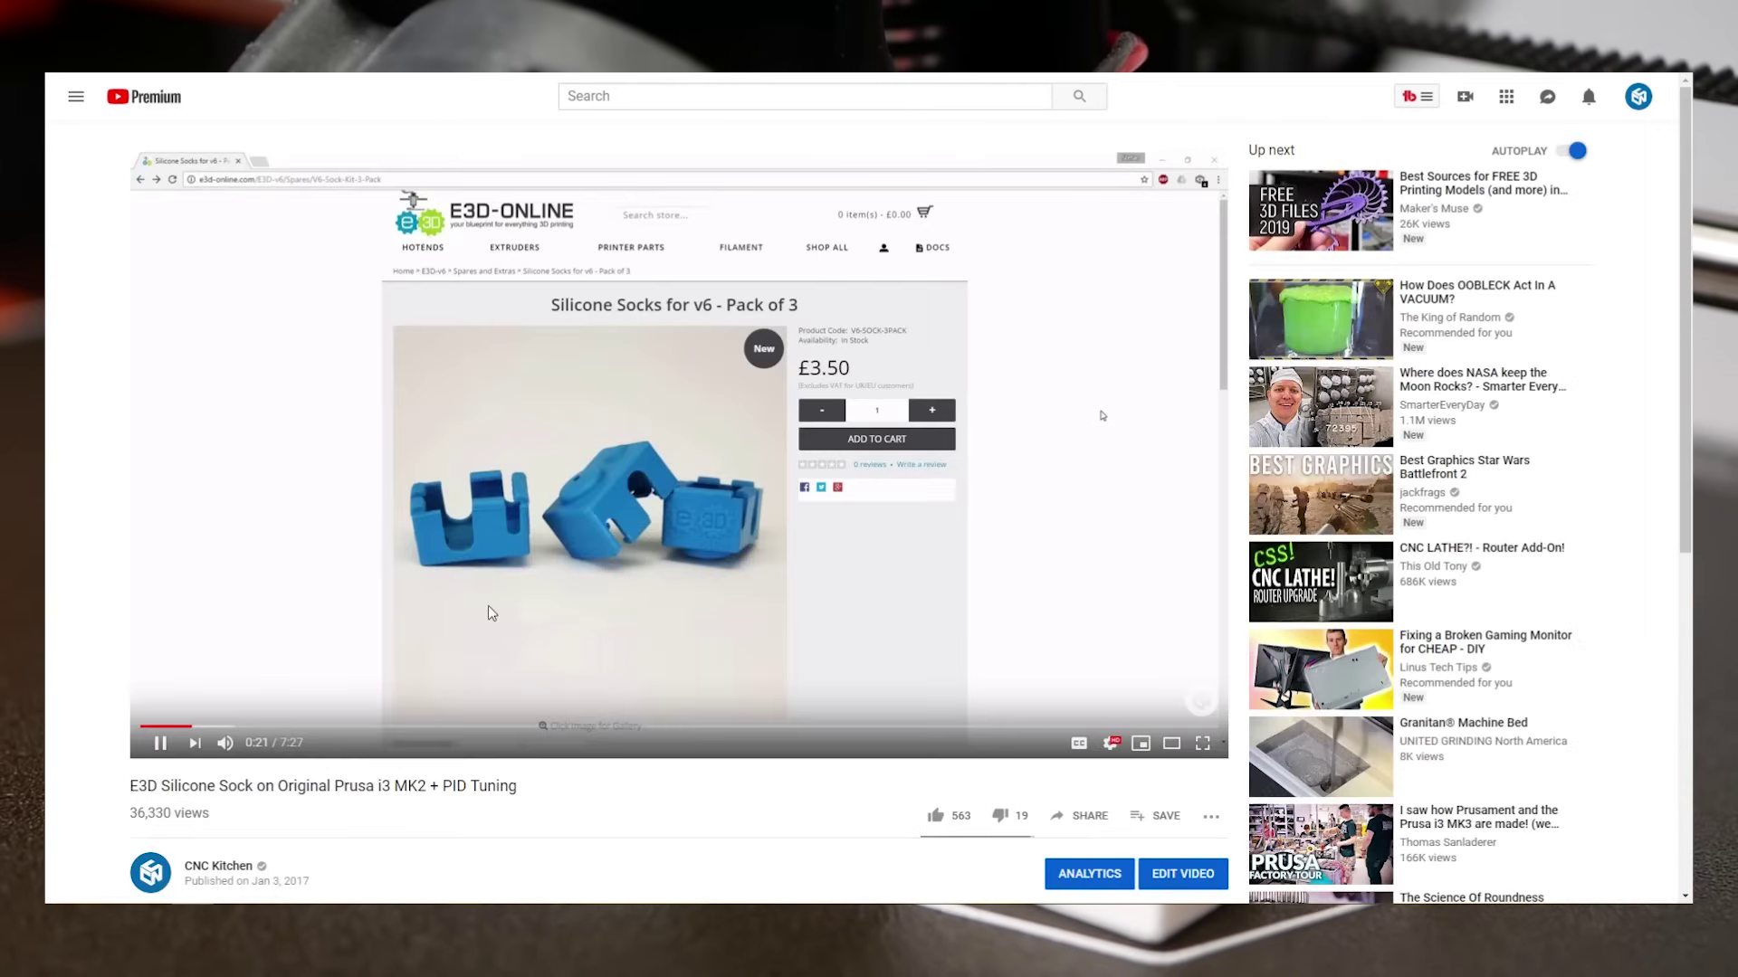
click(227, 726)
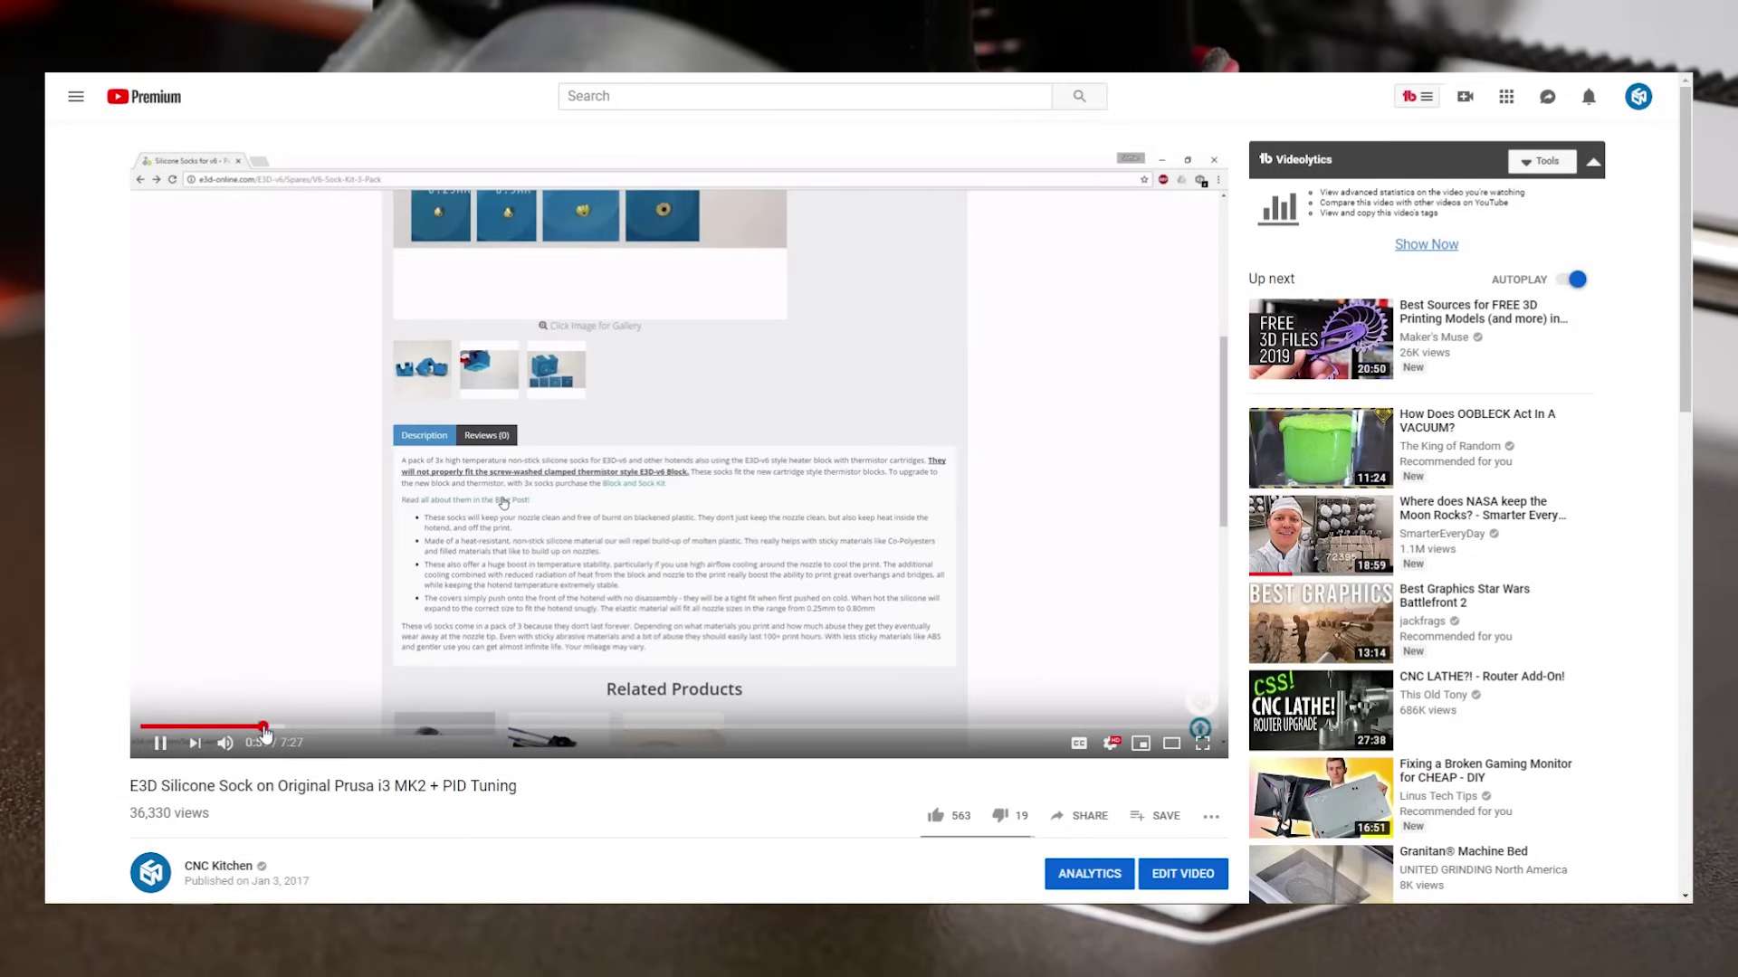
click(306, 727)
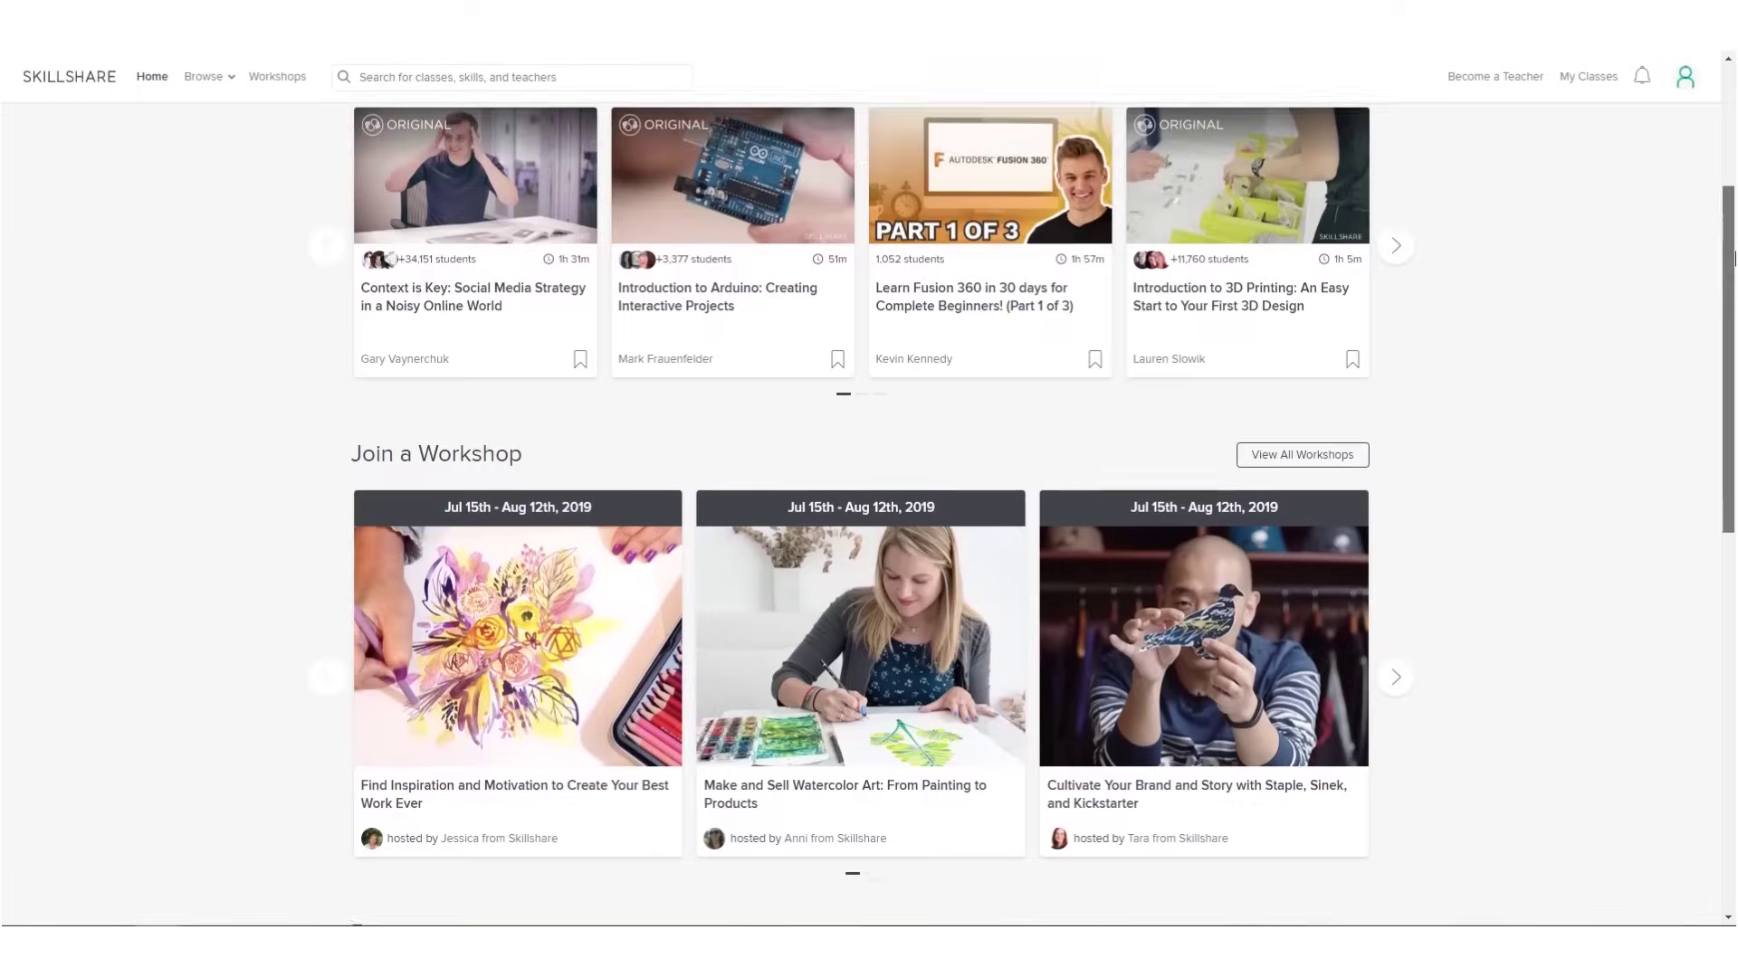
drag(1733, 258, 1728, 855)
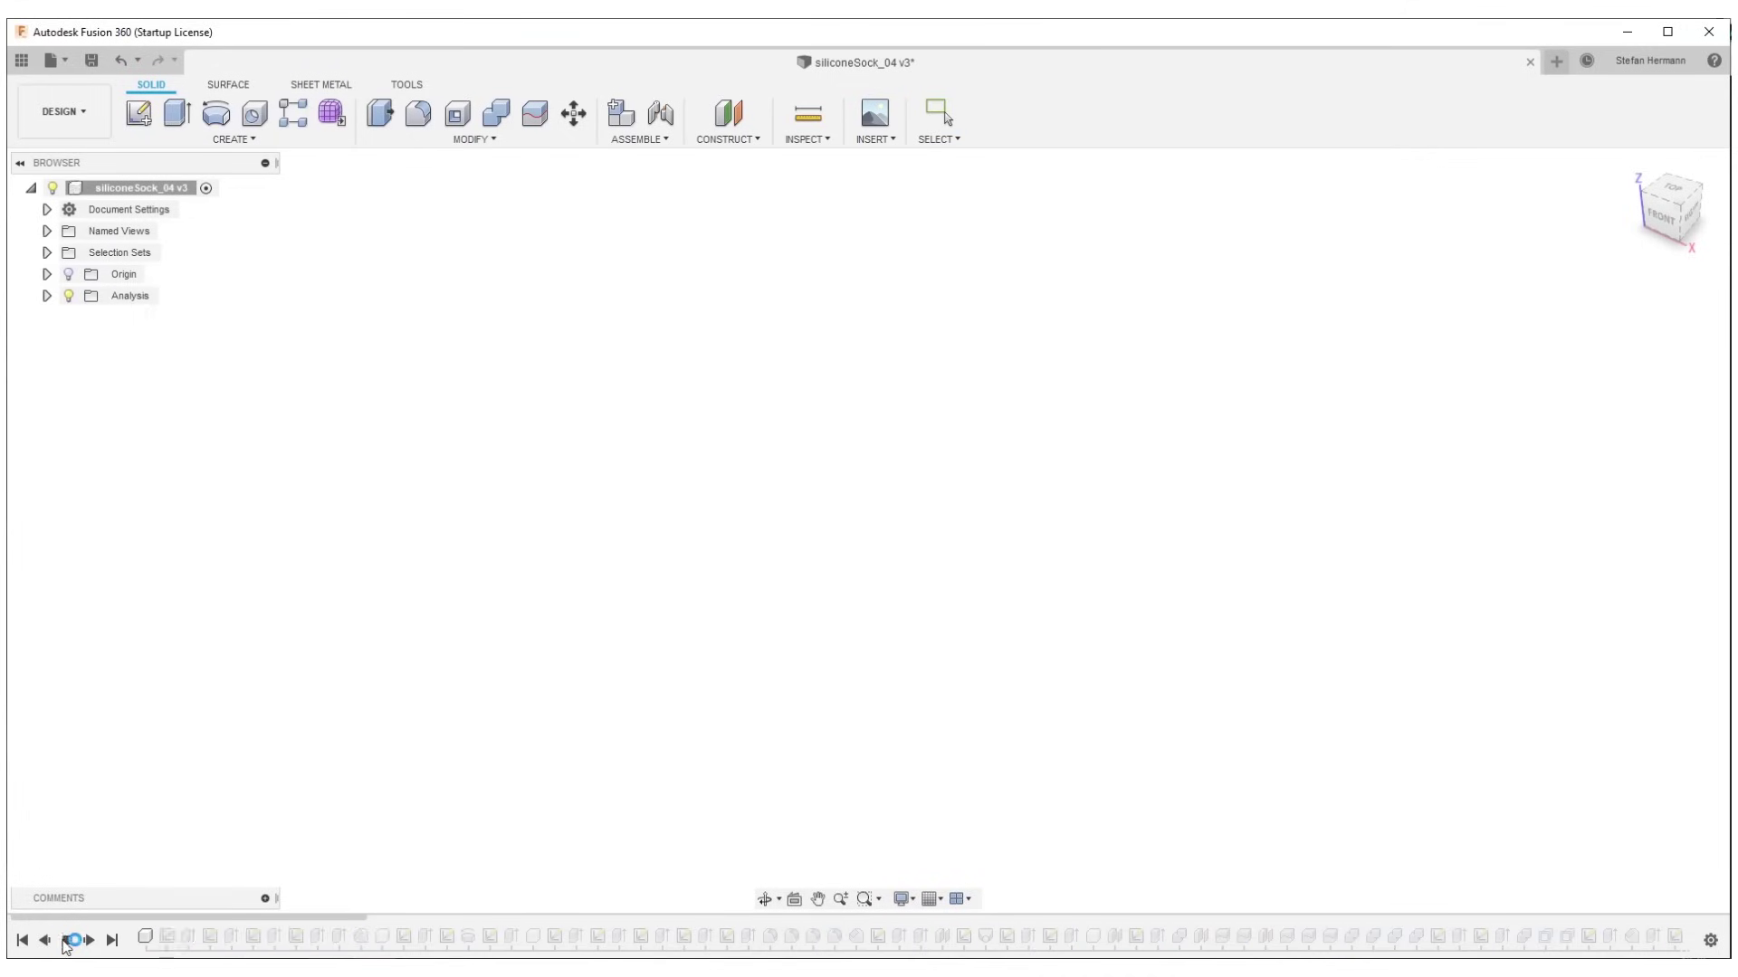
- In Fusion 360, replay the siliconeSock_04 design history and bring up the sock component, followed by the mold component alone
click(67, 941)
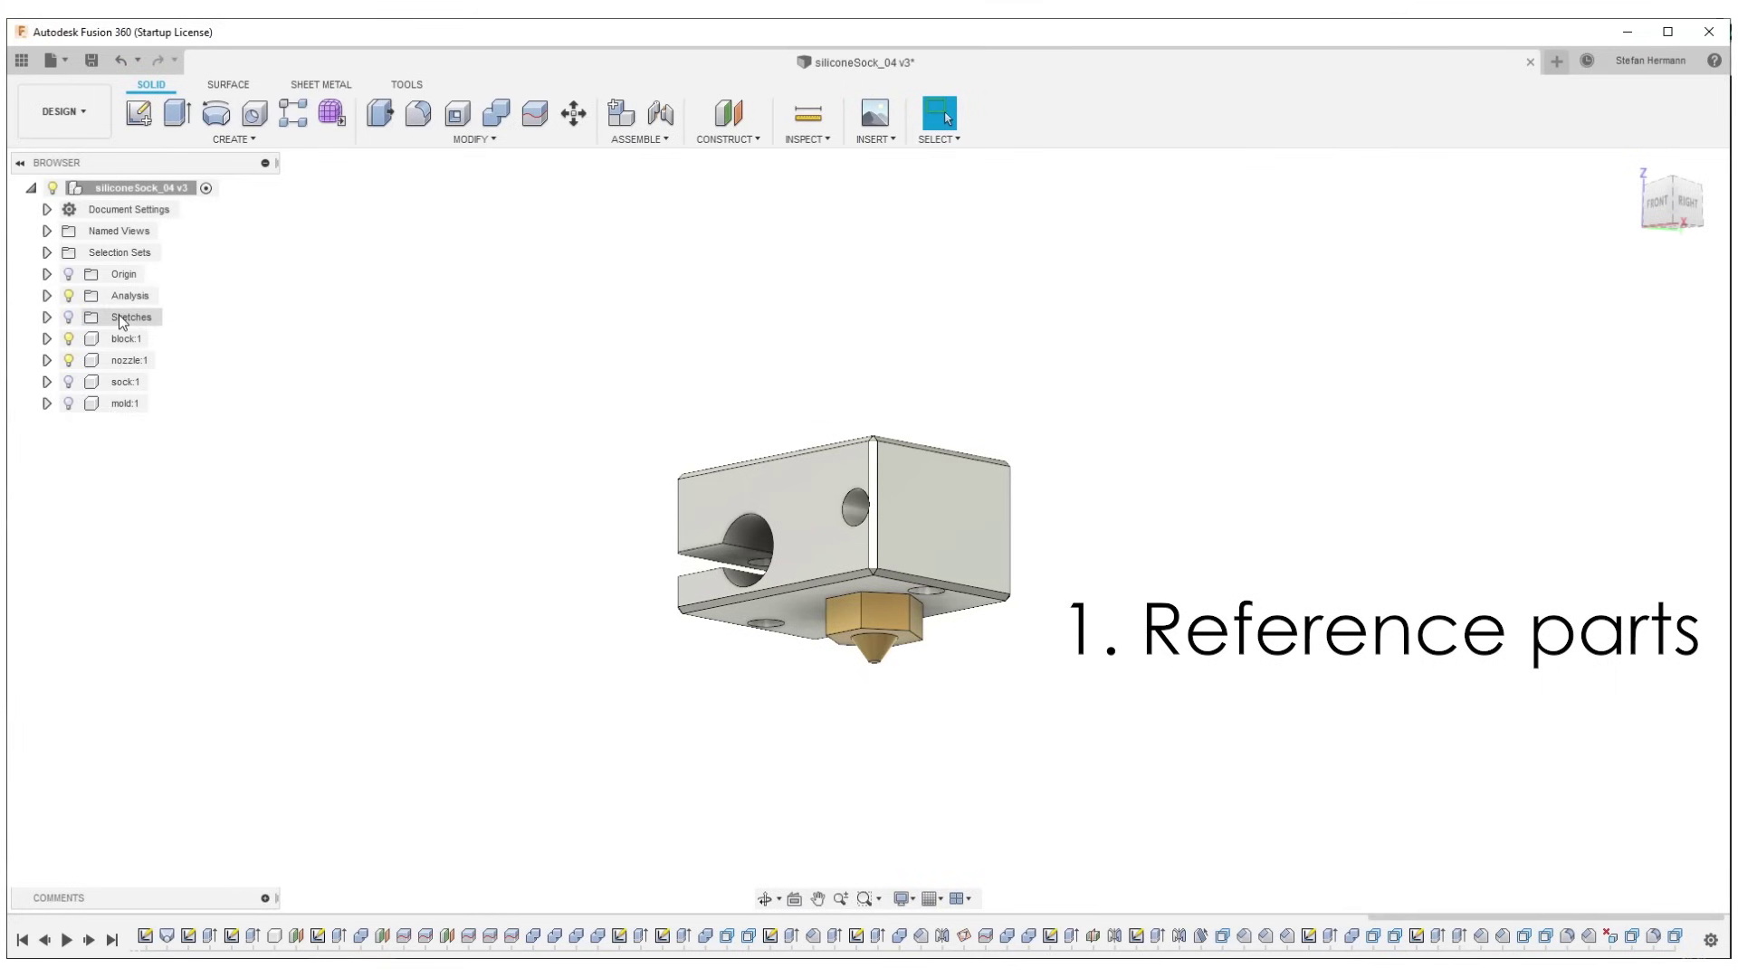
click(70, 385)
click(68, 382)
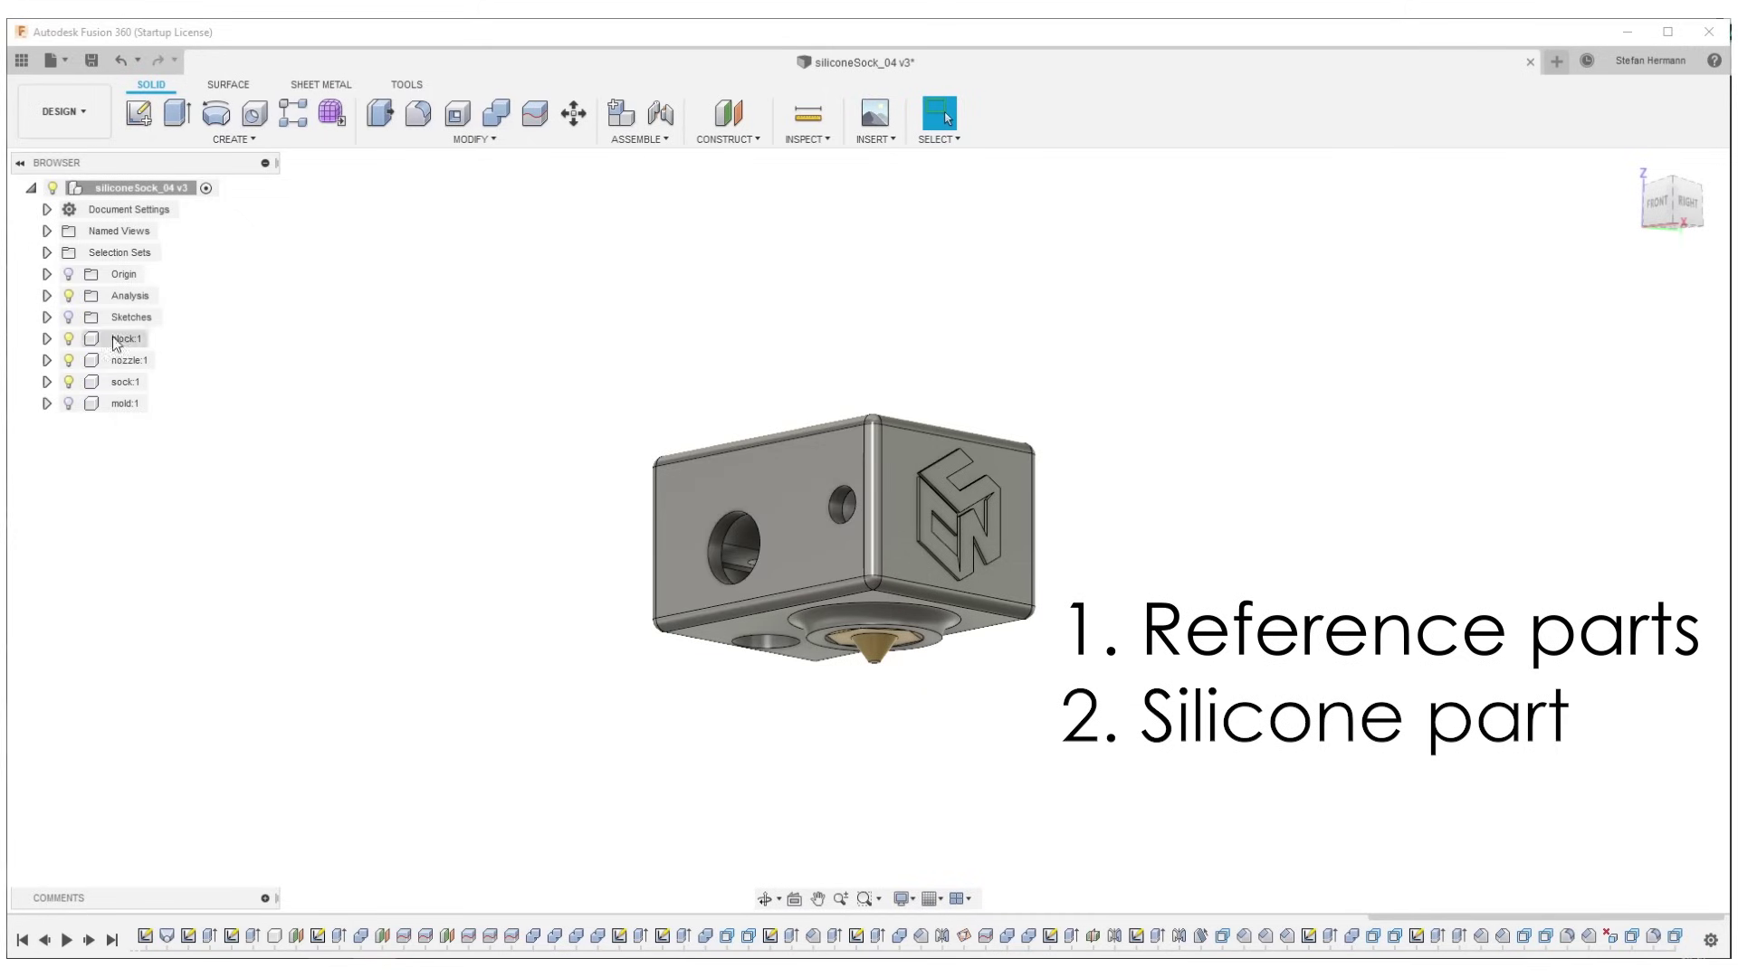
click(69, 403)
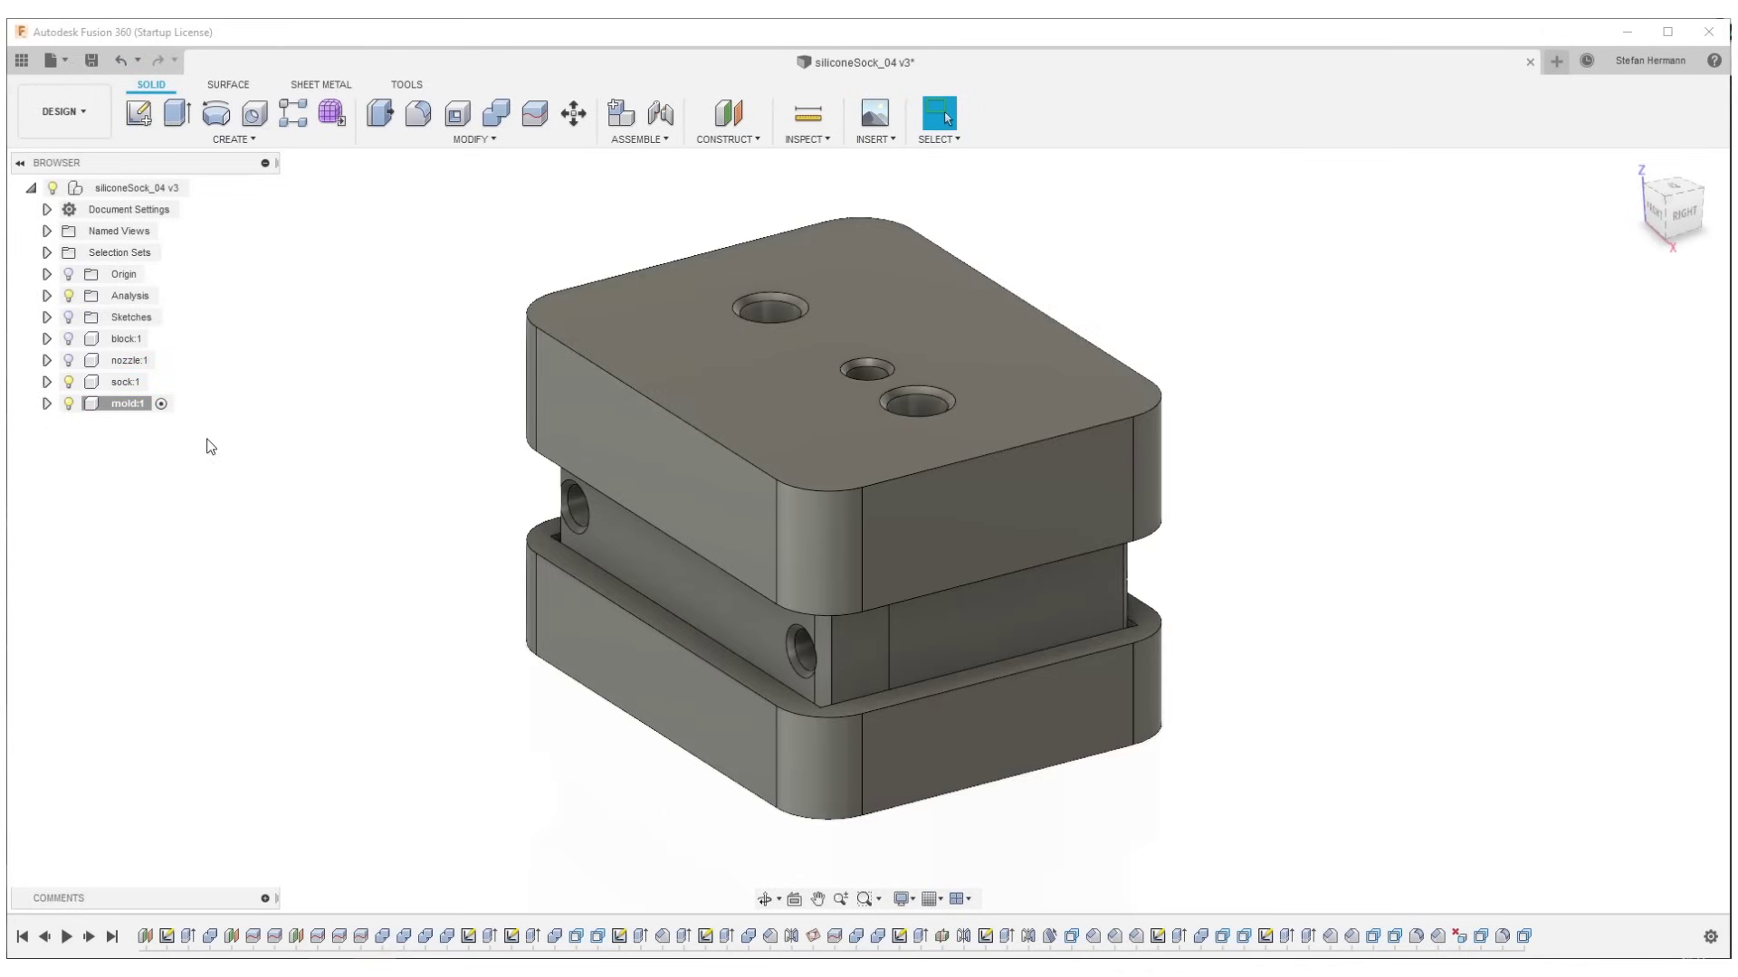
click(70, 382)
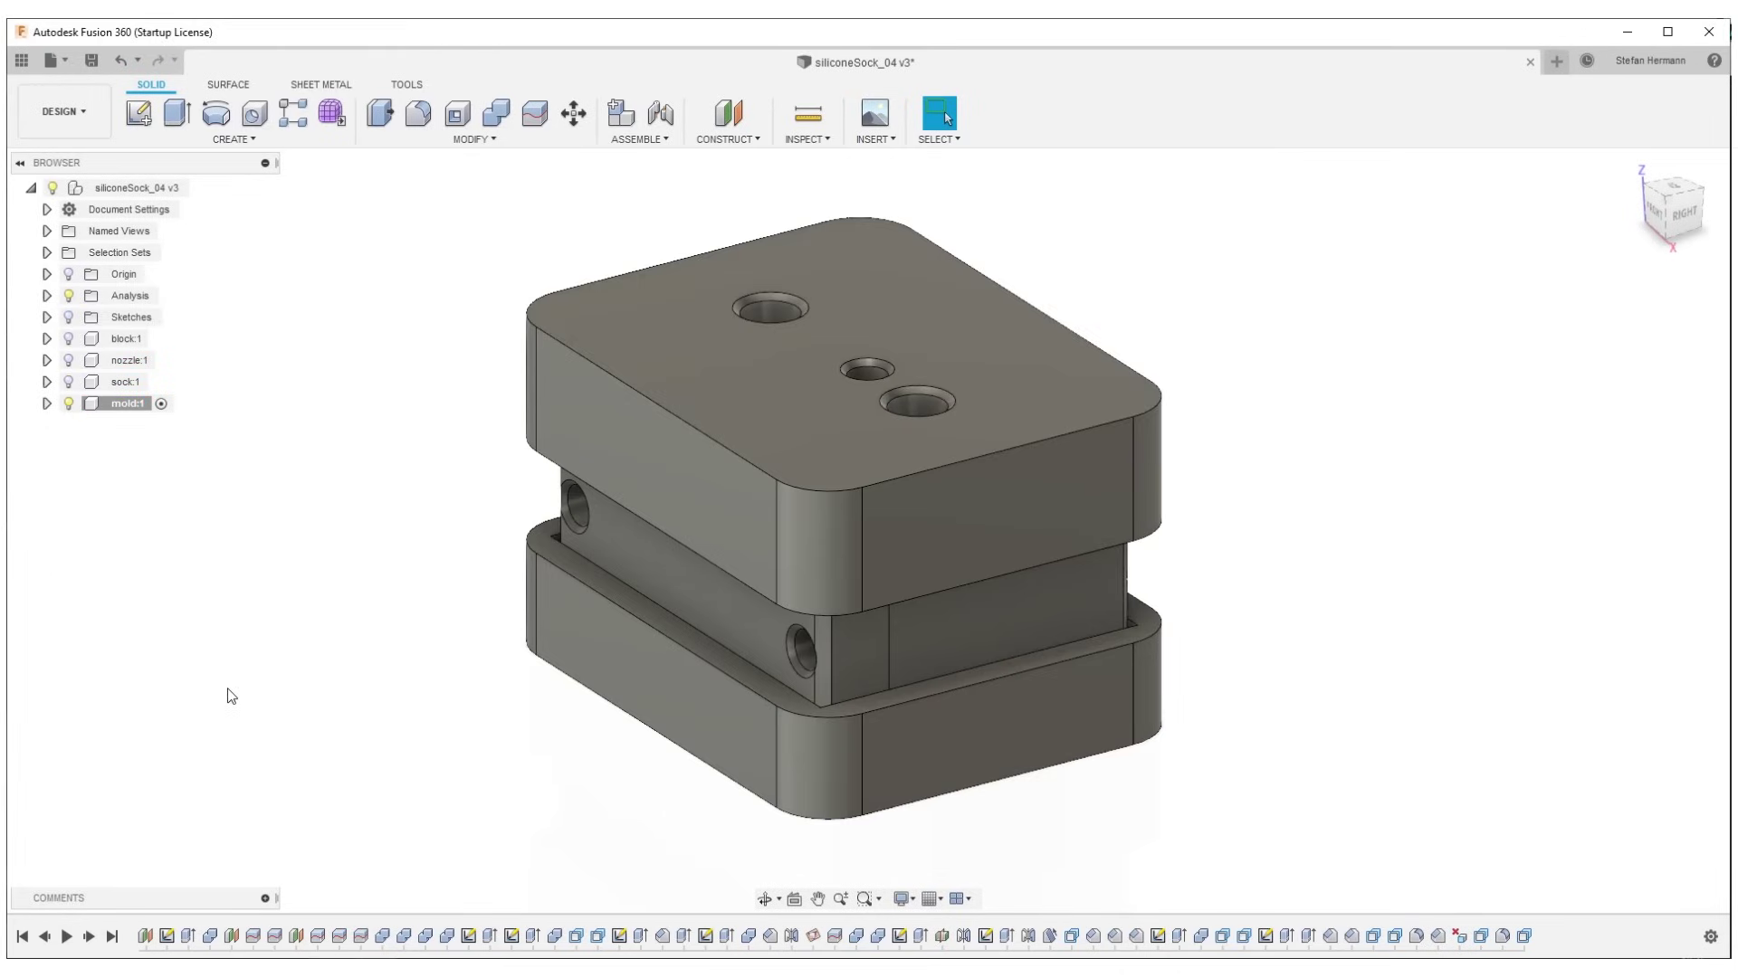
- Roll the mold's design history back to its start and advance to the extrusion of the solid block
click(23, 937)
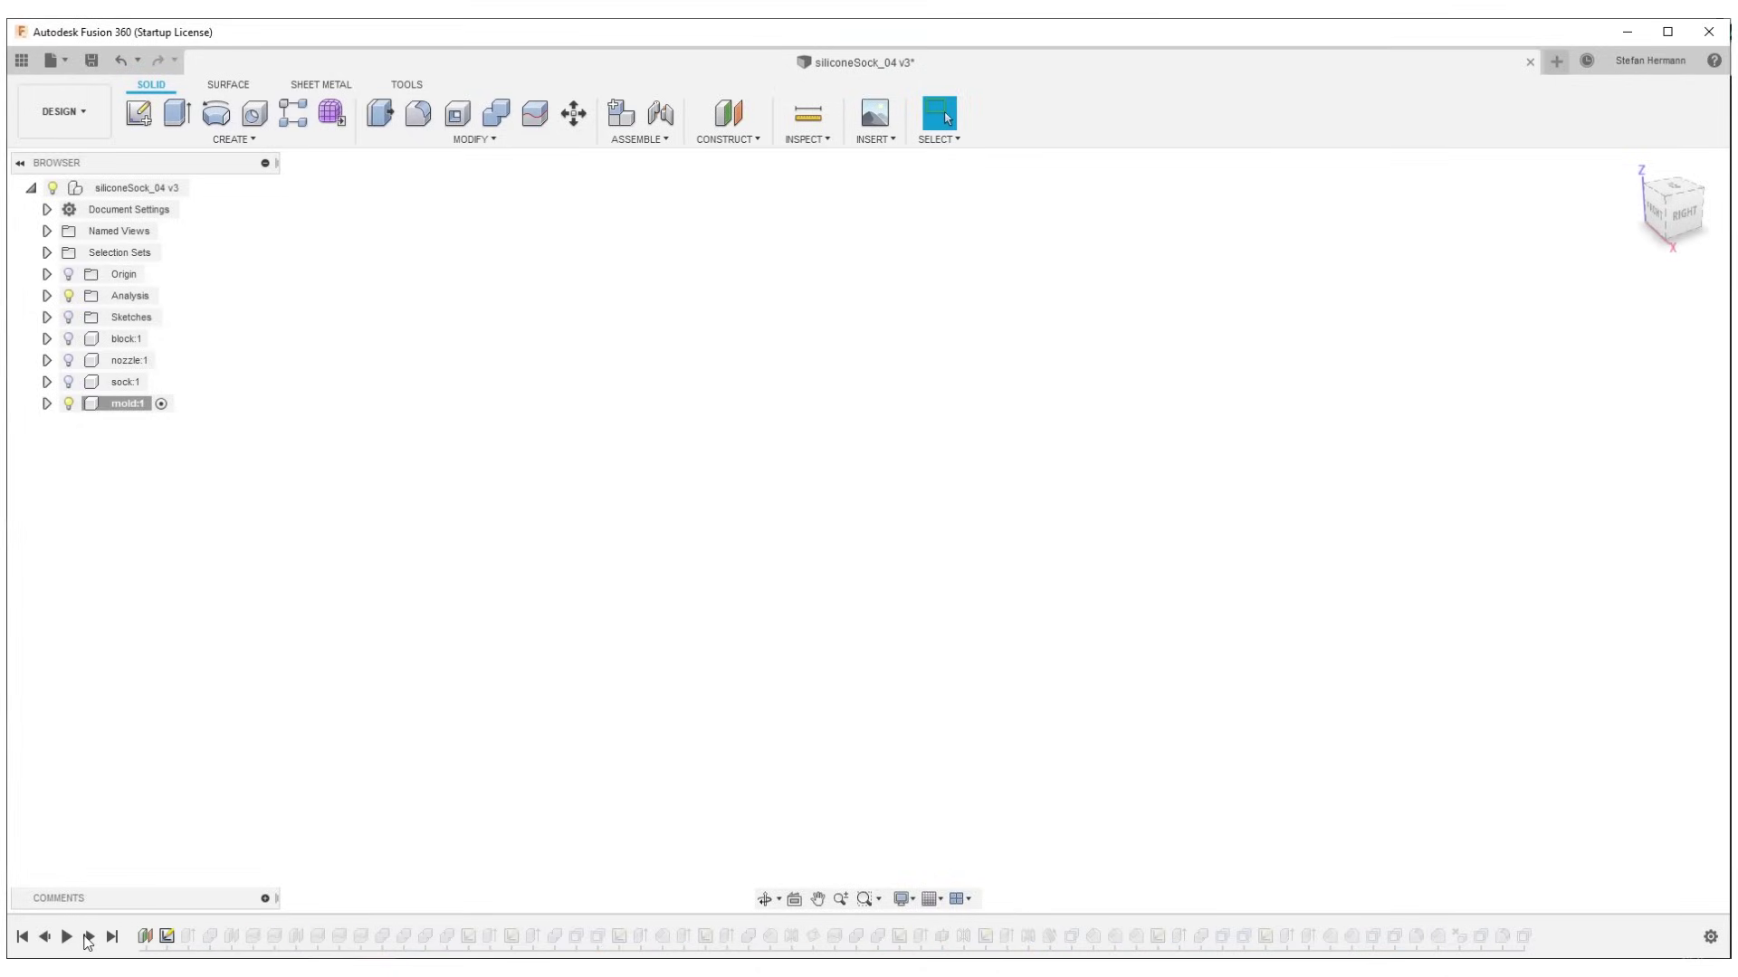
click(86, 938)
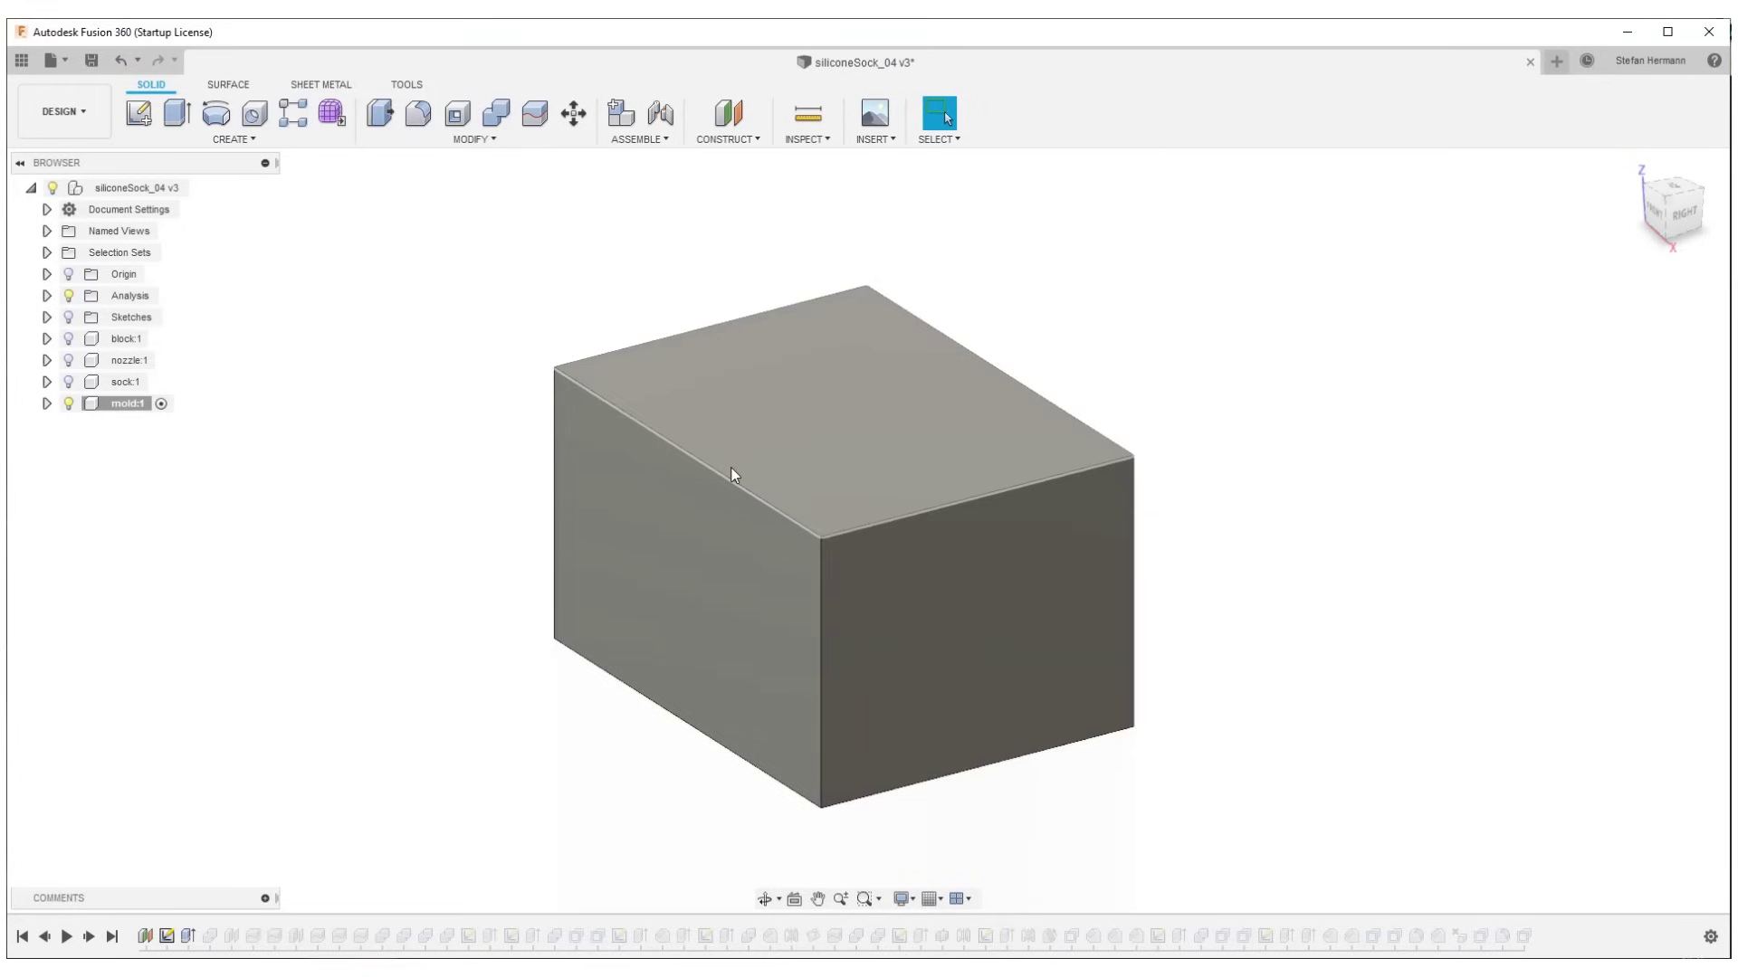
click(69, 383)
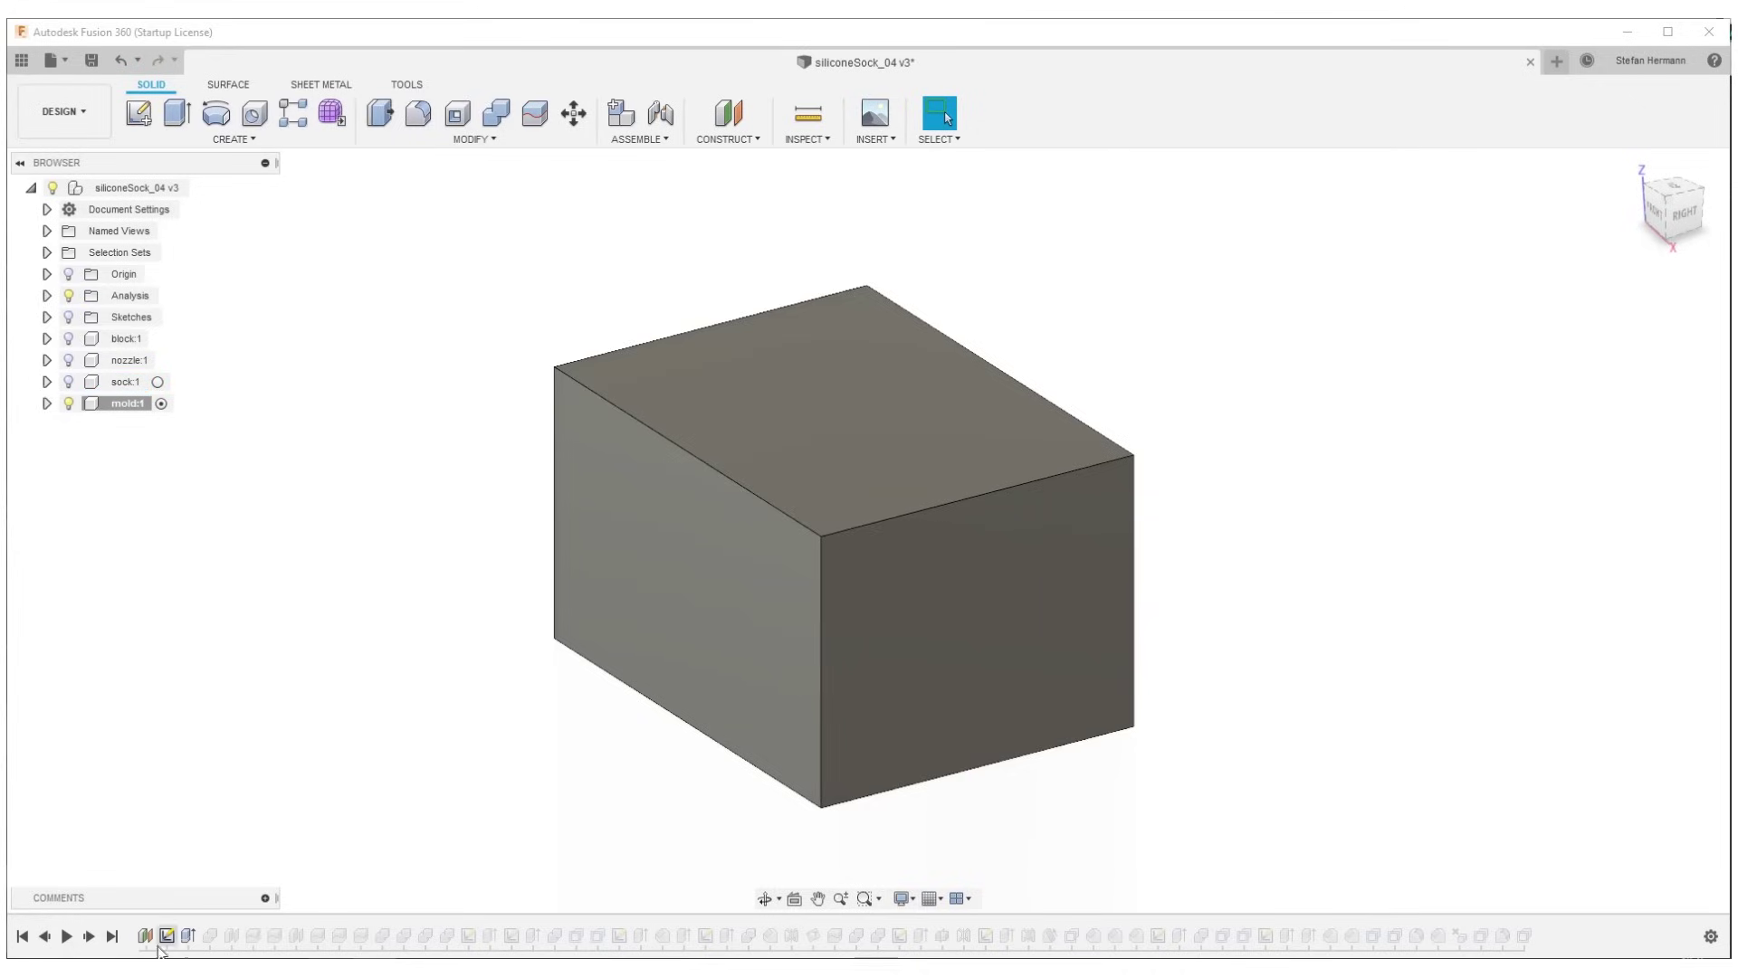
- Review the settings of the mold's Combine1 cut feature, cancel the edit, and replay the remaining design history
click(209, 936)
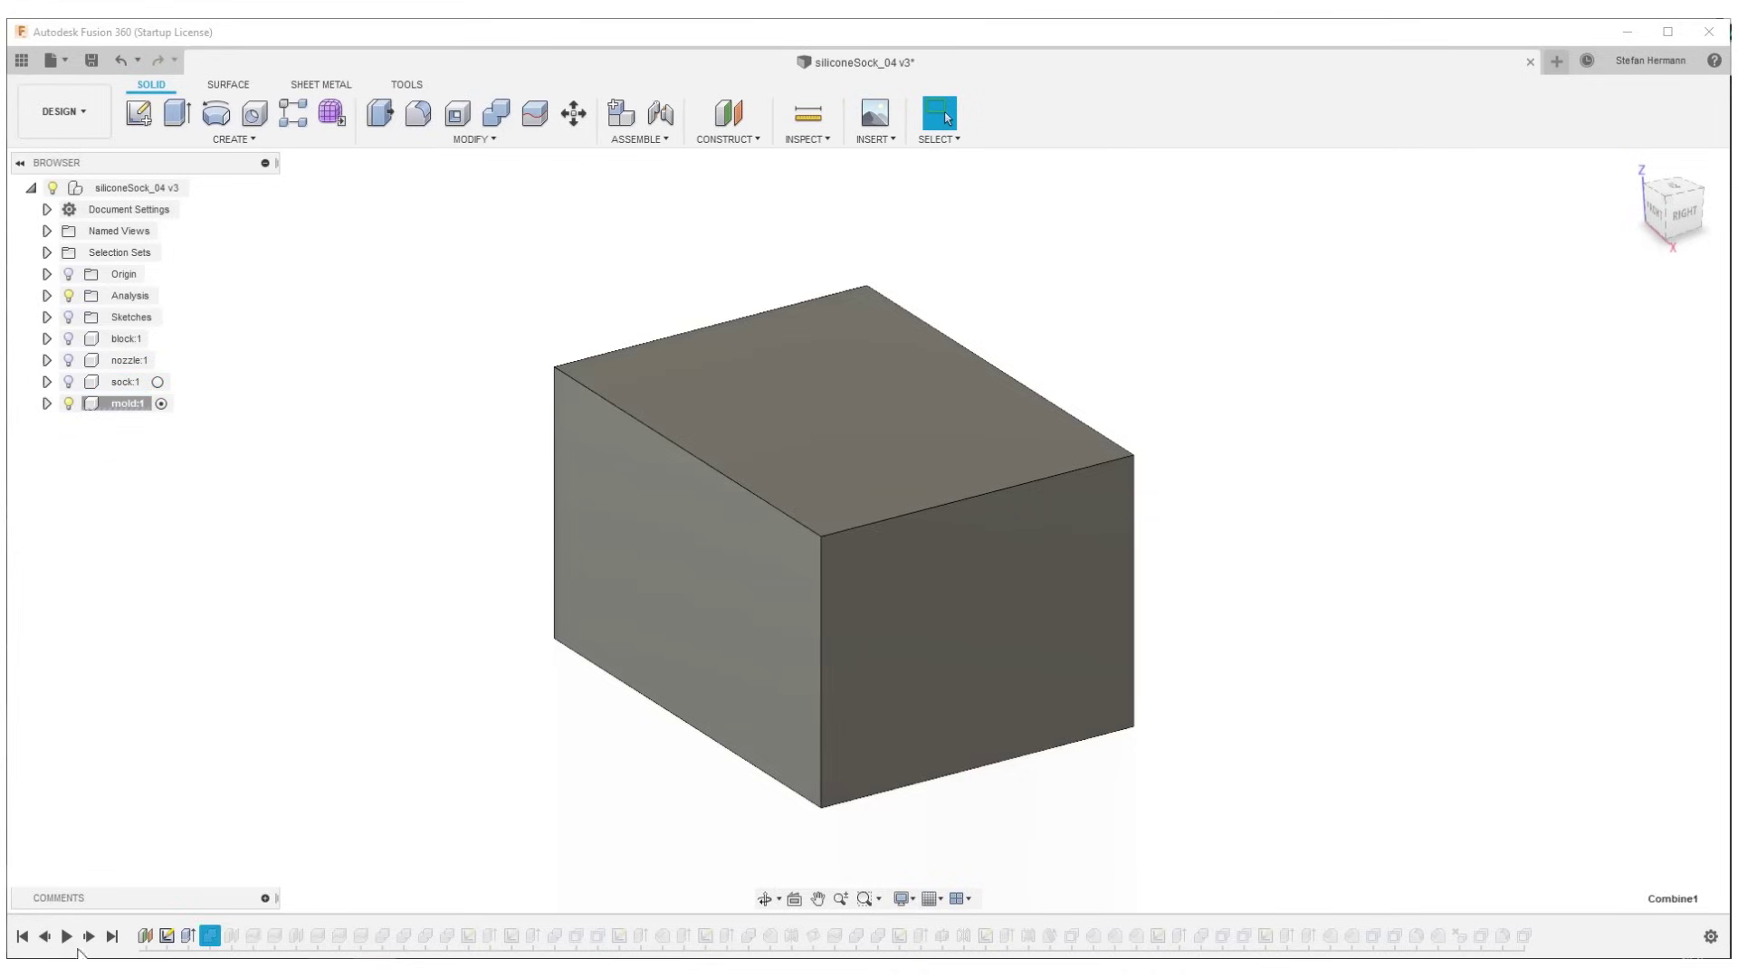
right_click(209, 937)
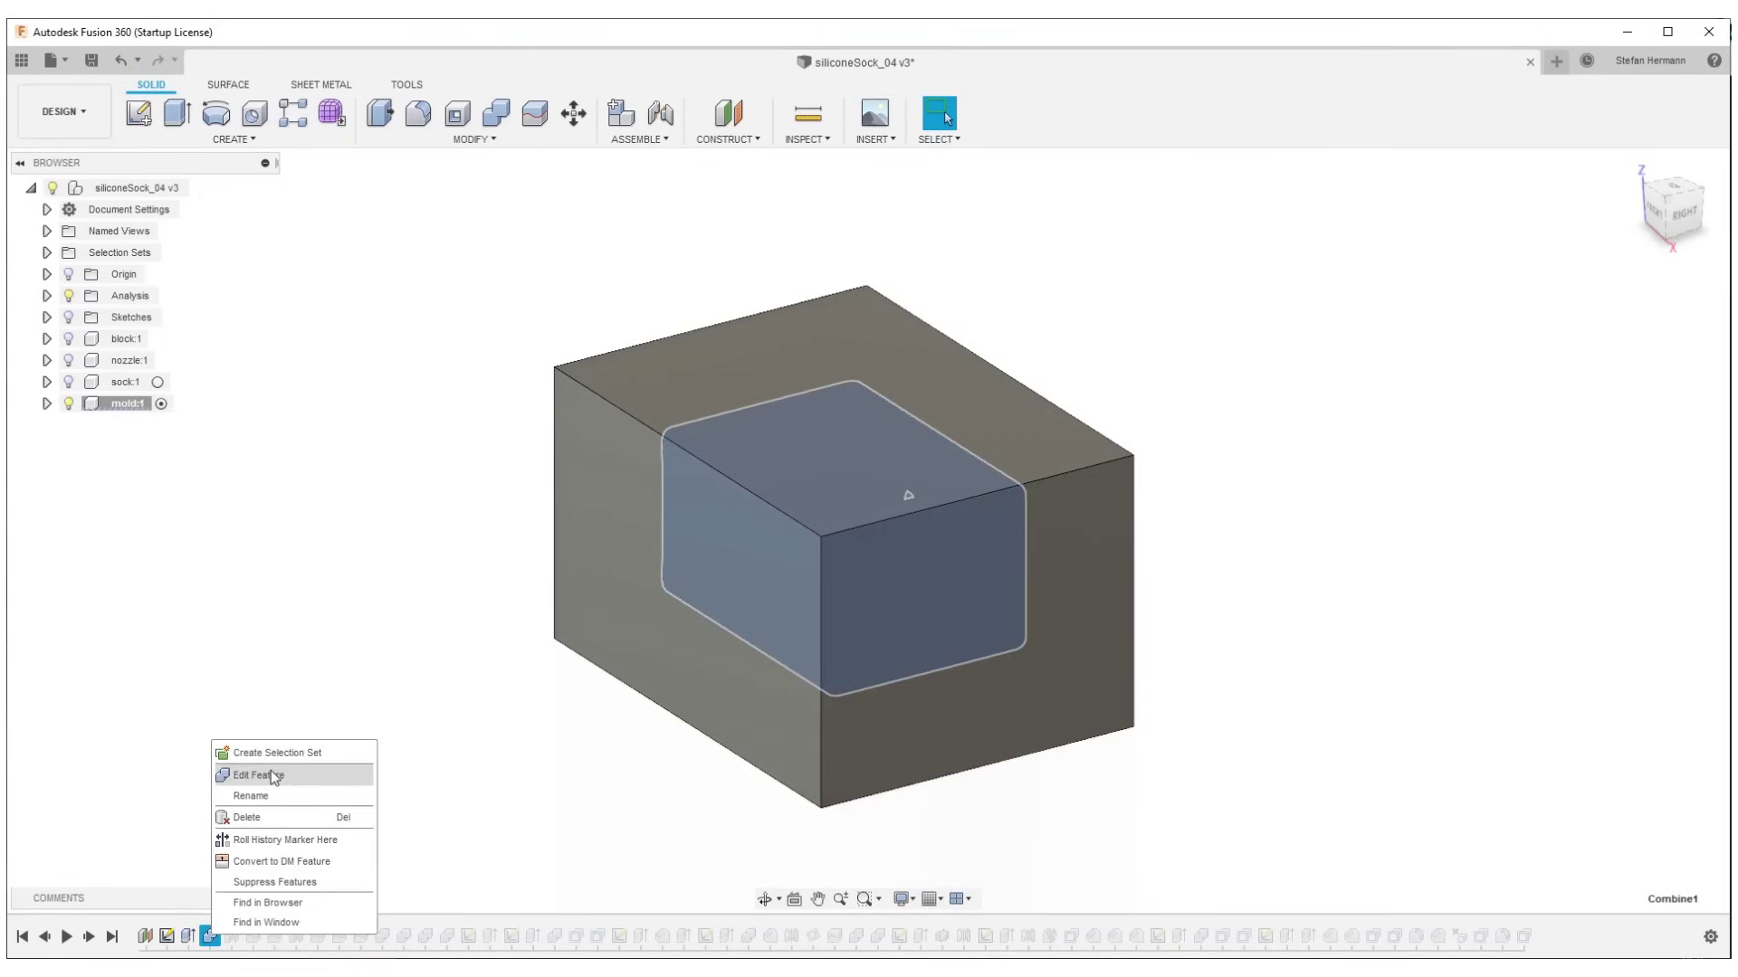
click(427, 682)
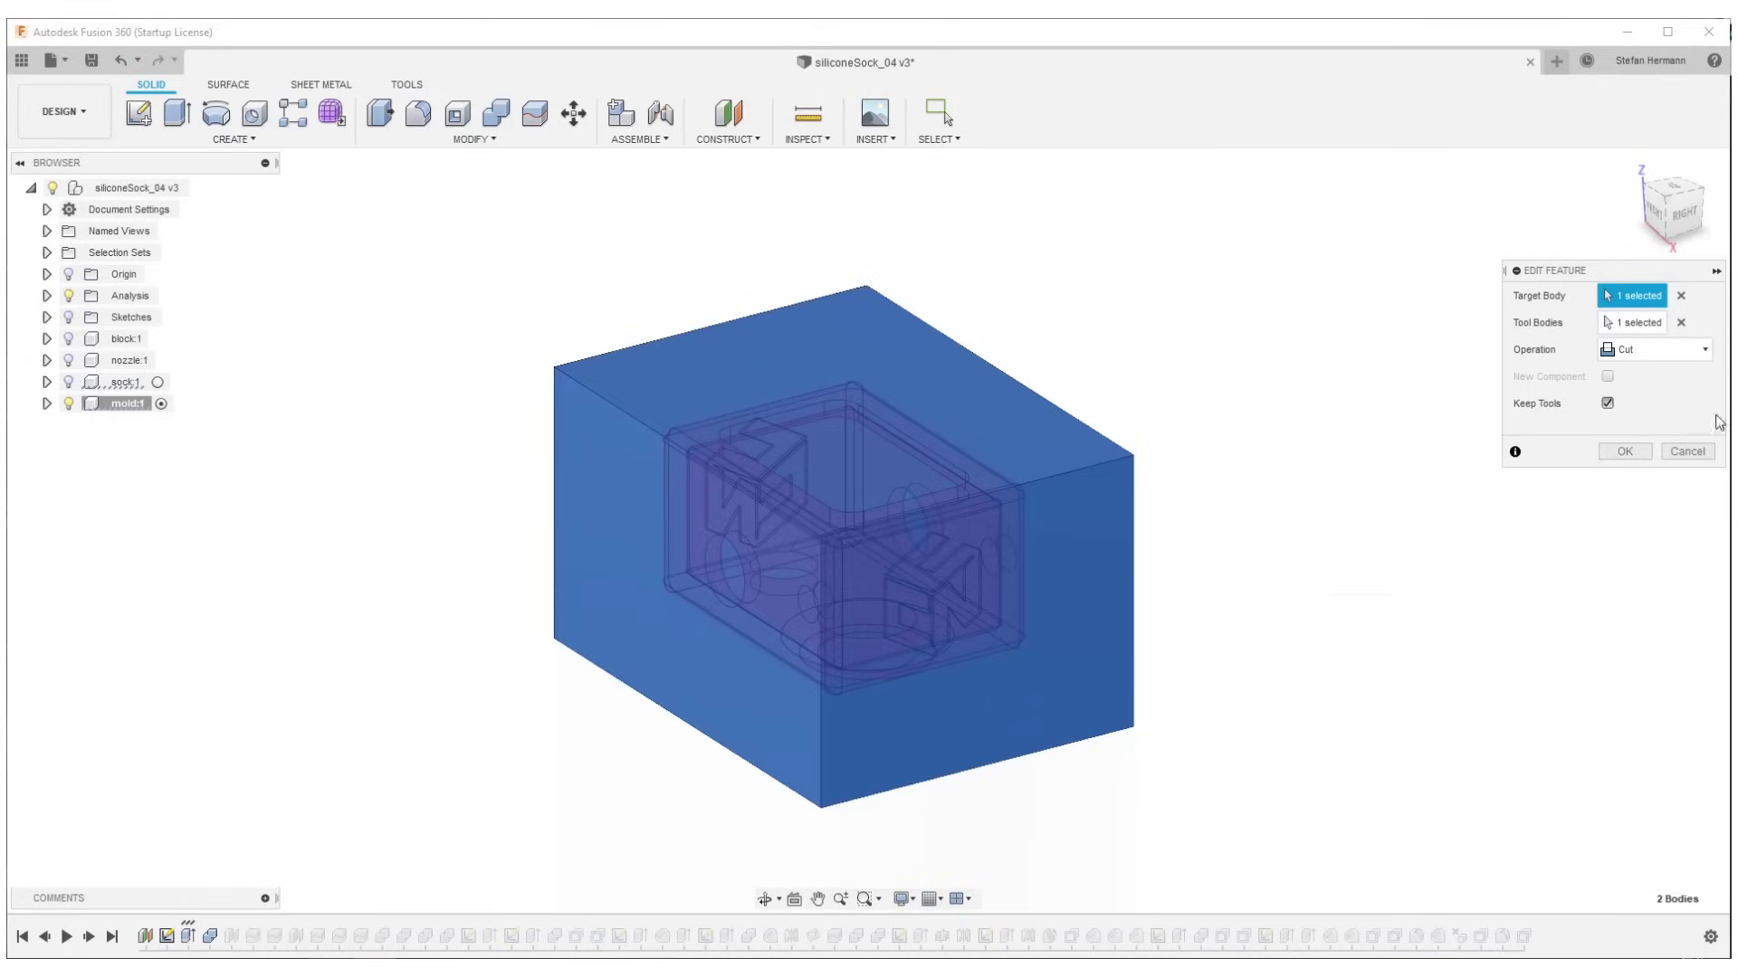
click(1685, 452)
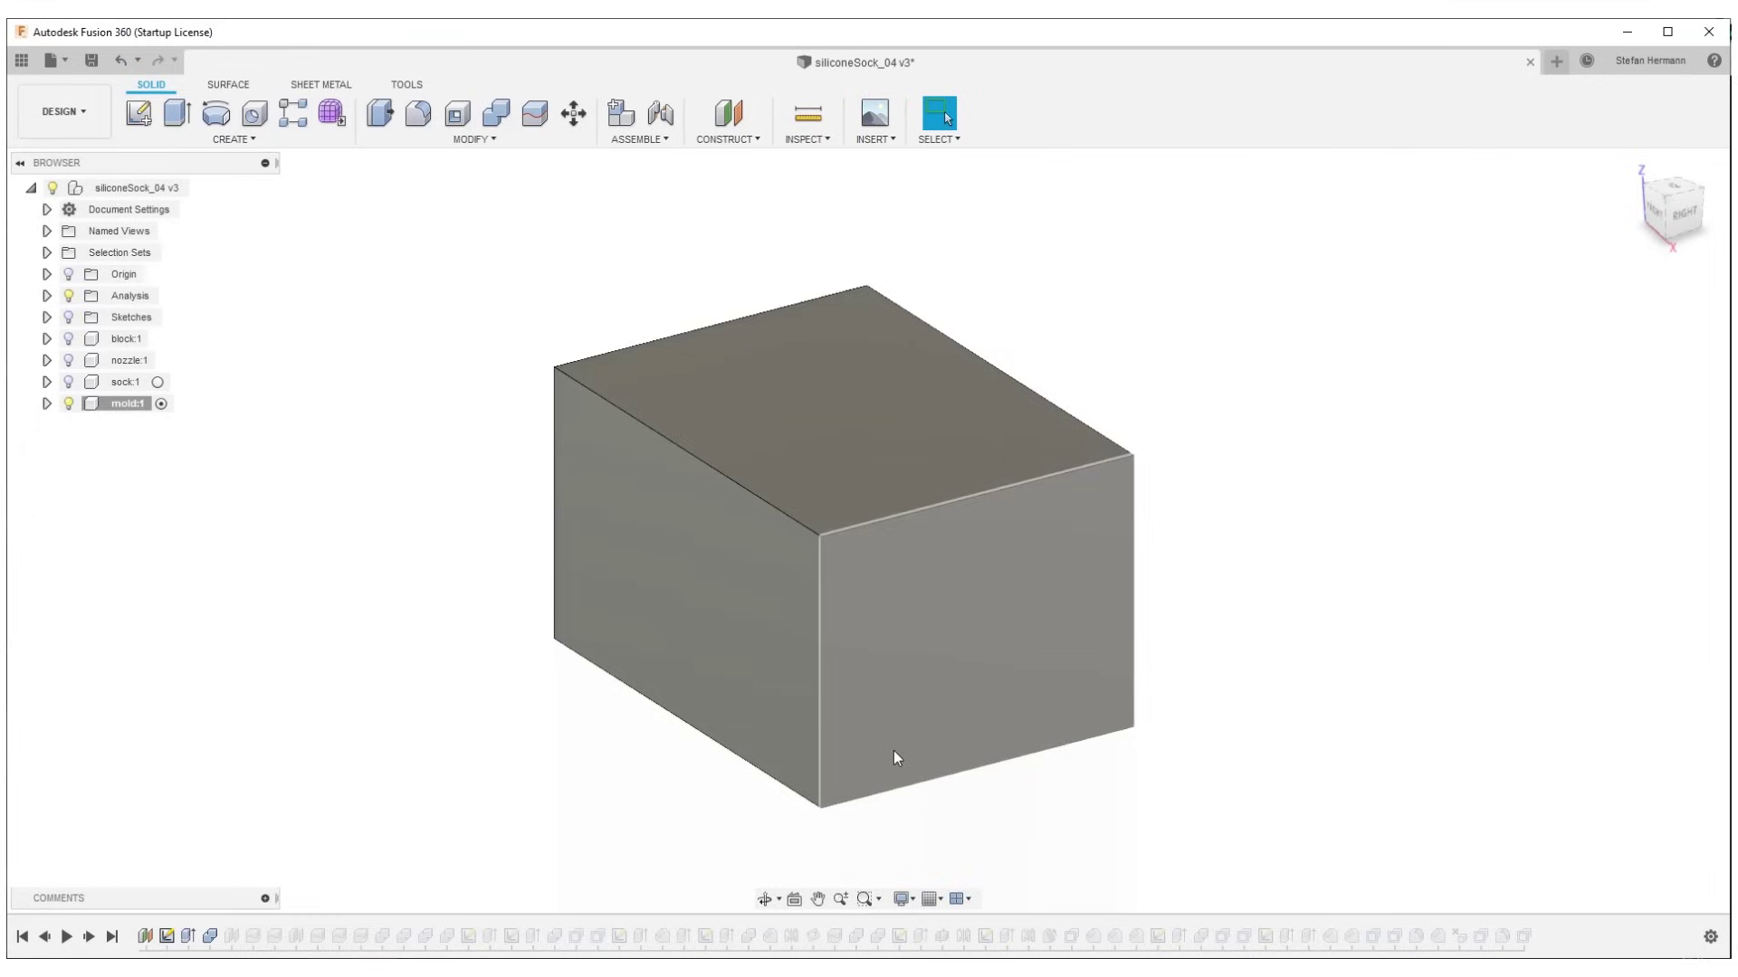
click(66, 937)
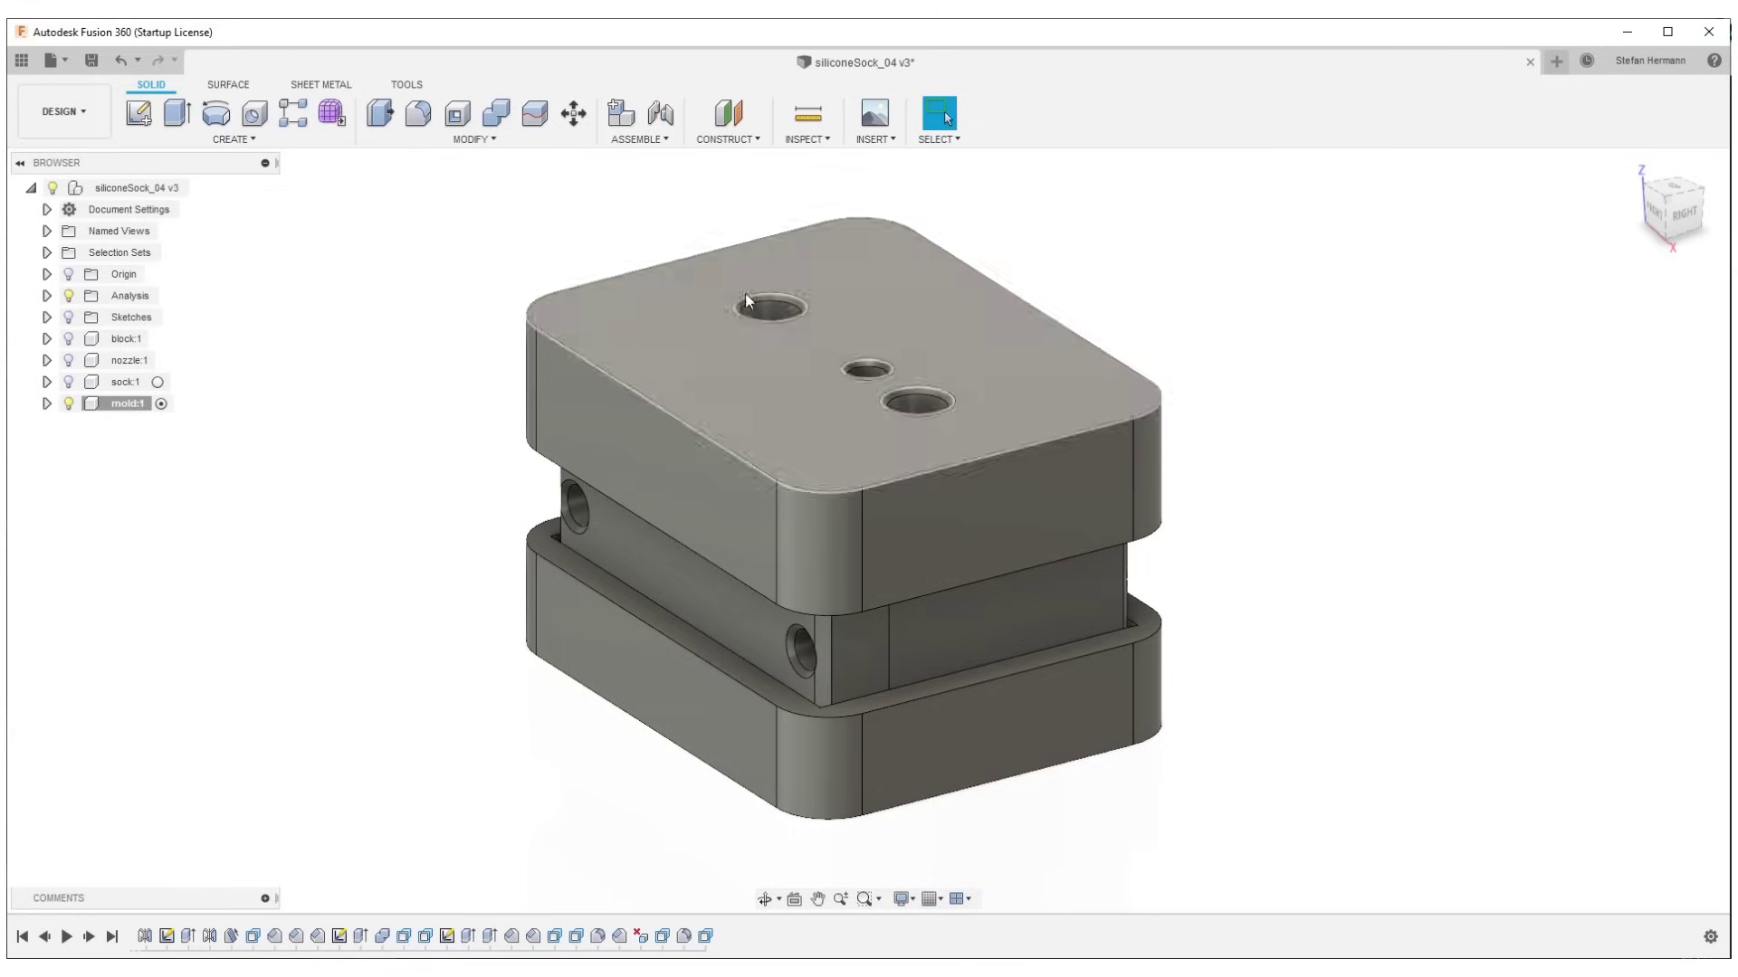
- Try to offset the short side face of the upper mold plate with Press Pull
click(474, 139)
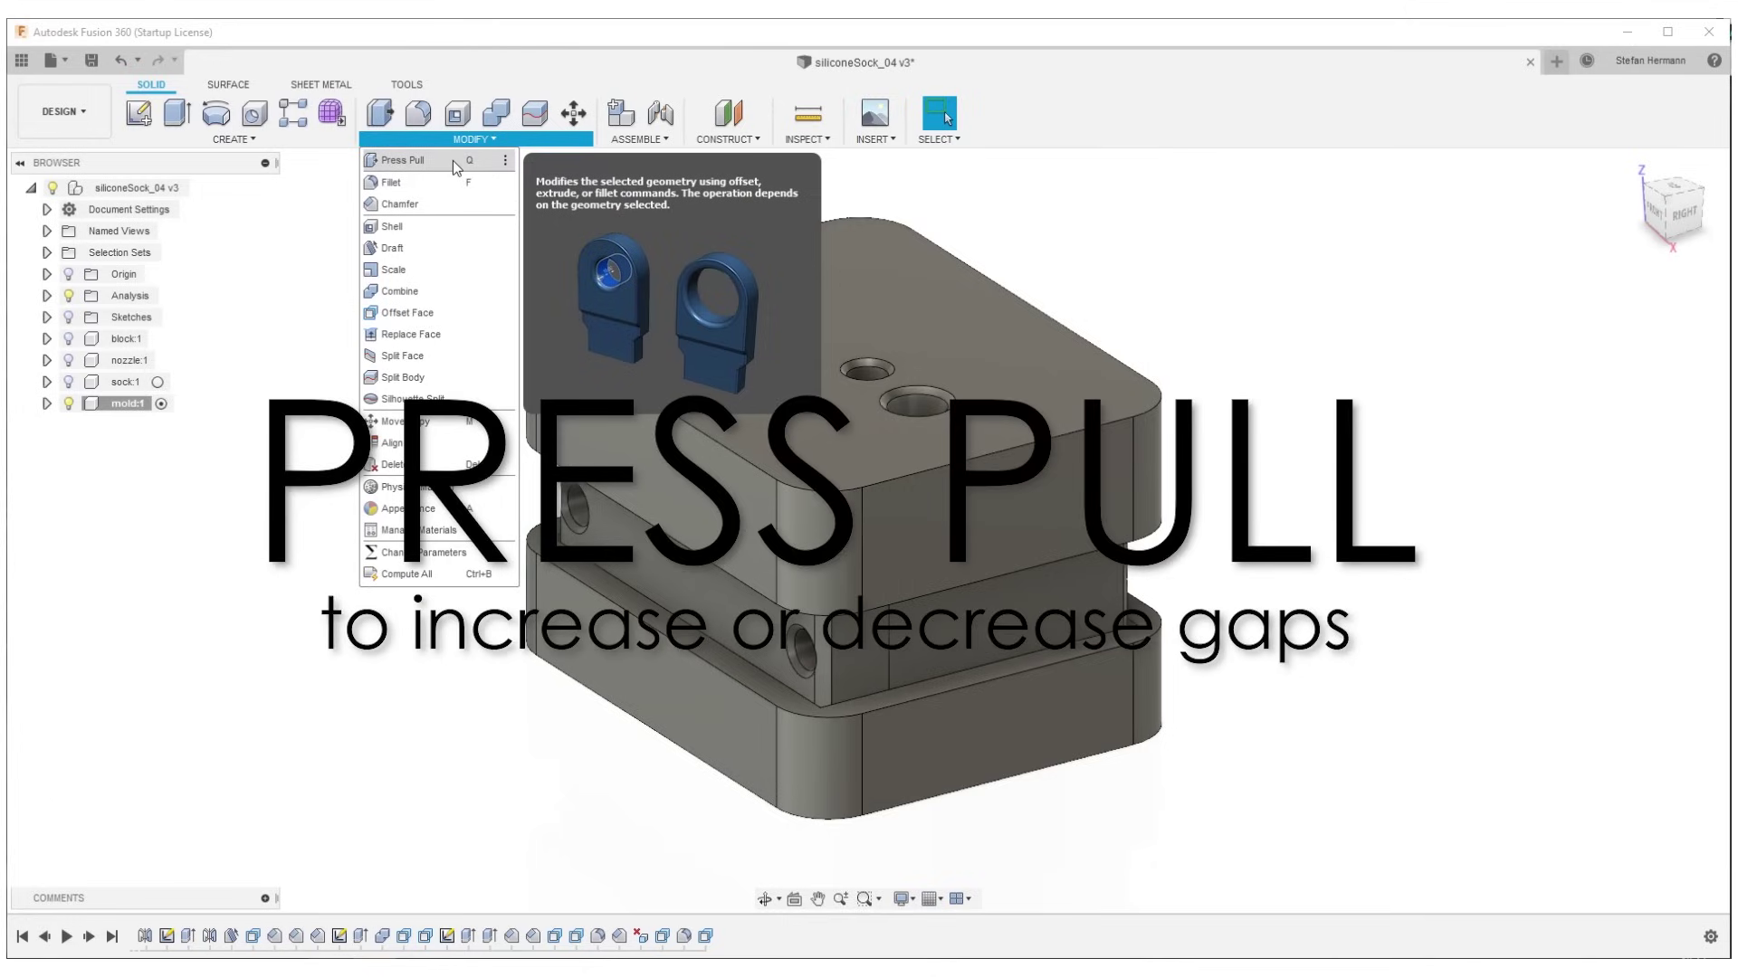
click(1264, 306)
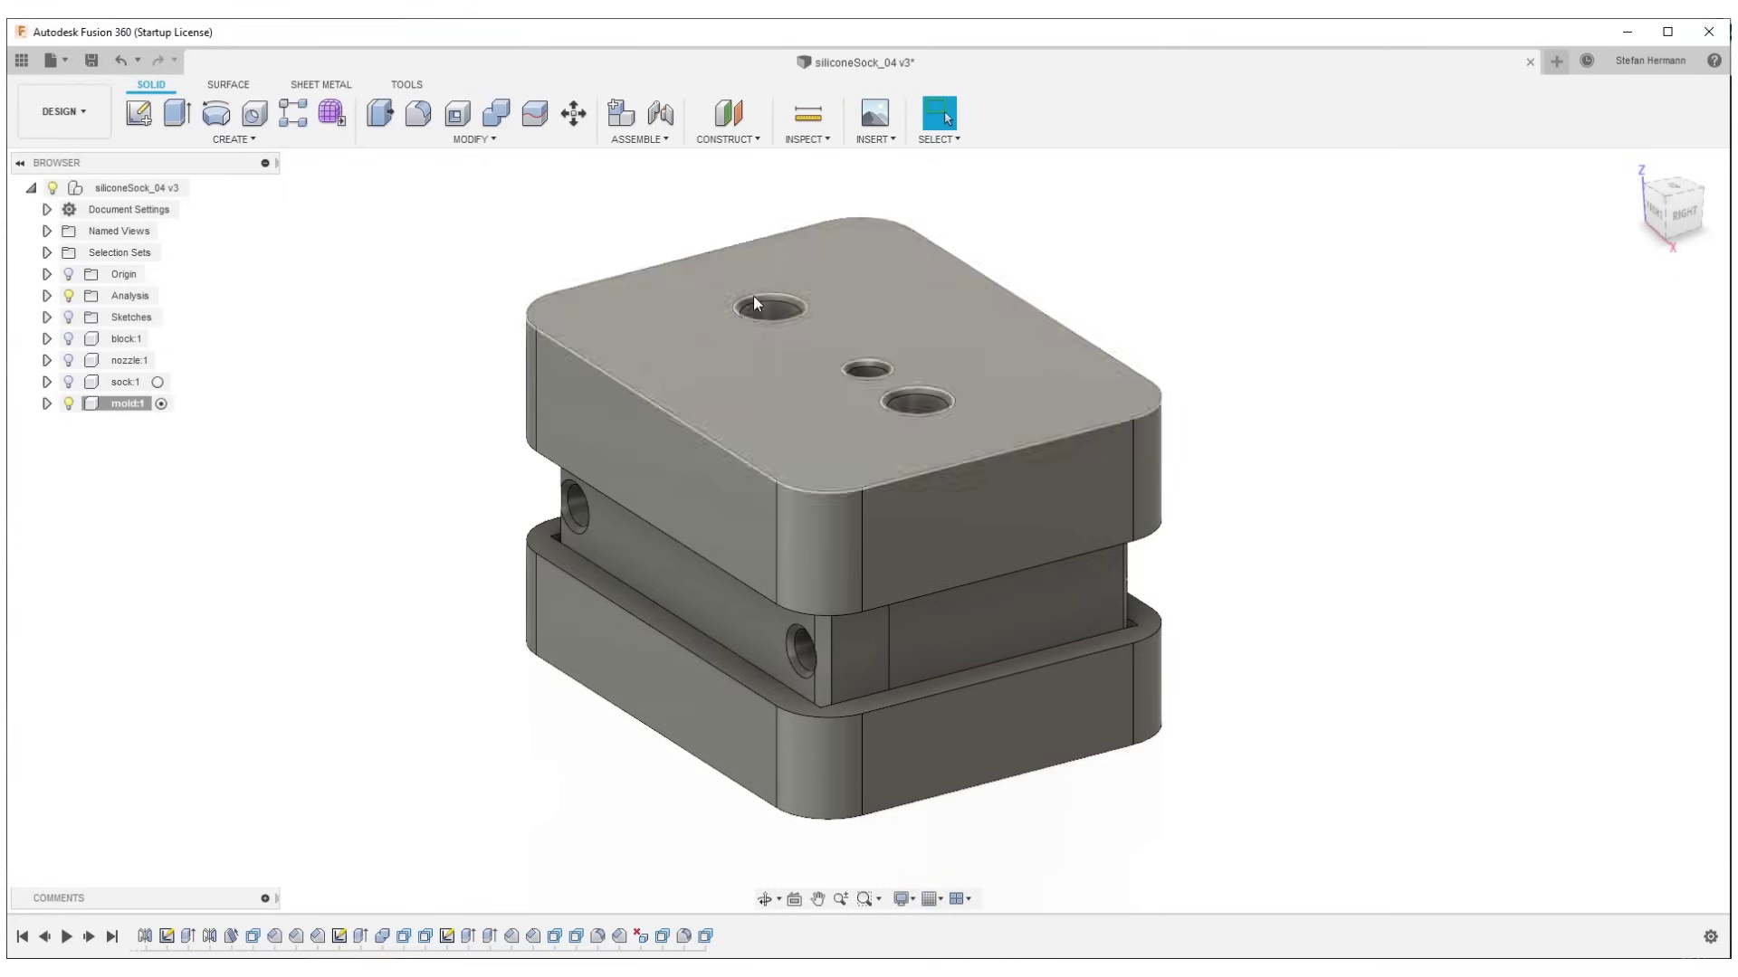
click(379, 112)
click(975, 516)
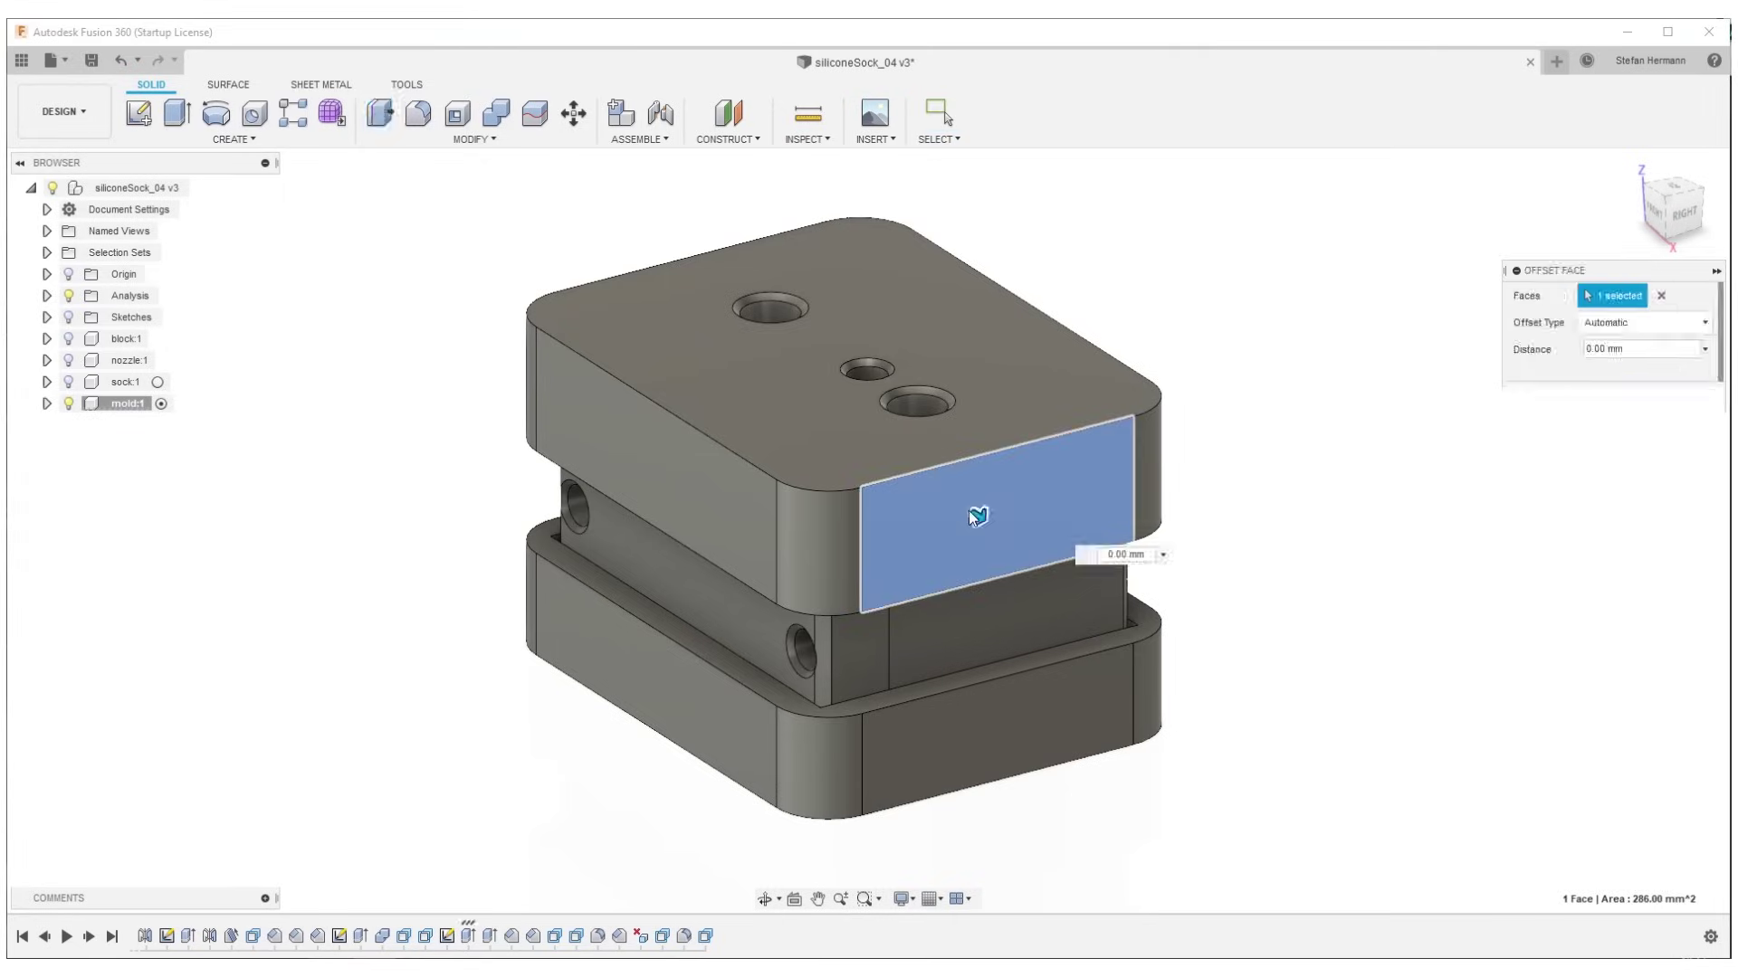
drag(976, 517, 1008, 543)
click(1687, 398)
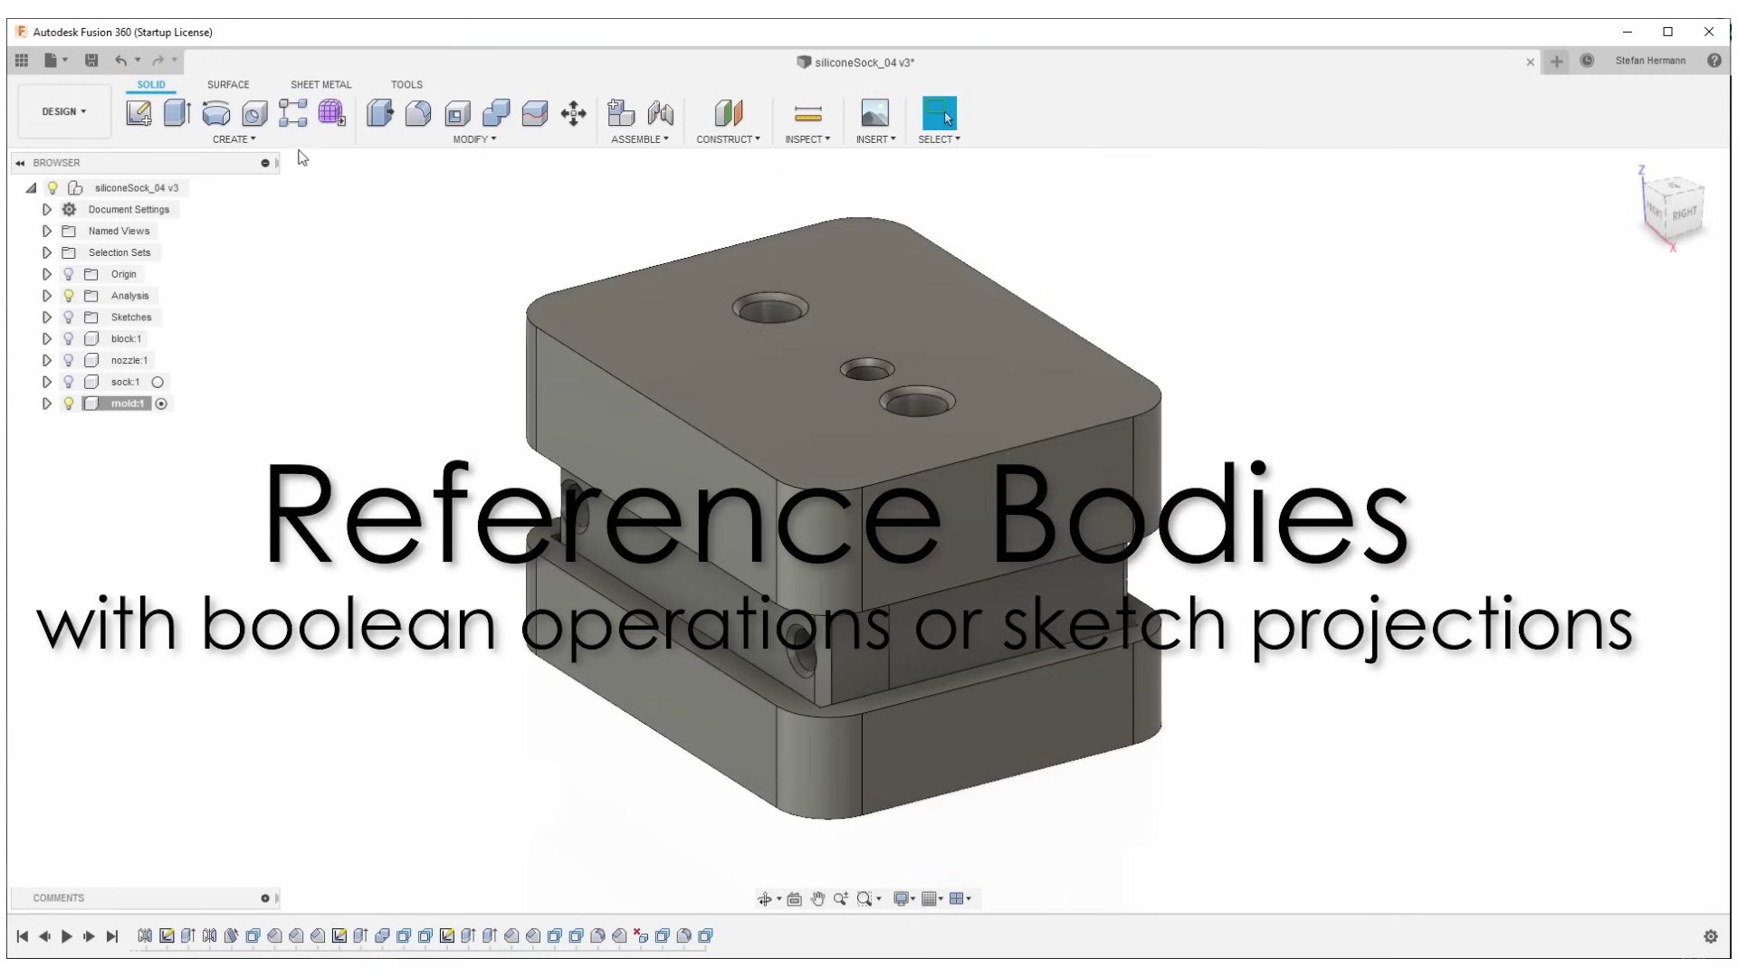
double_click(128, 405)
key(Escape)
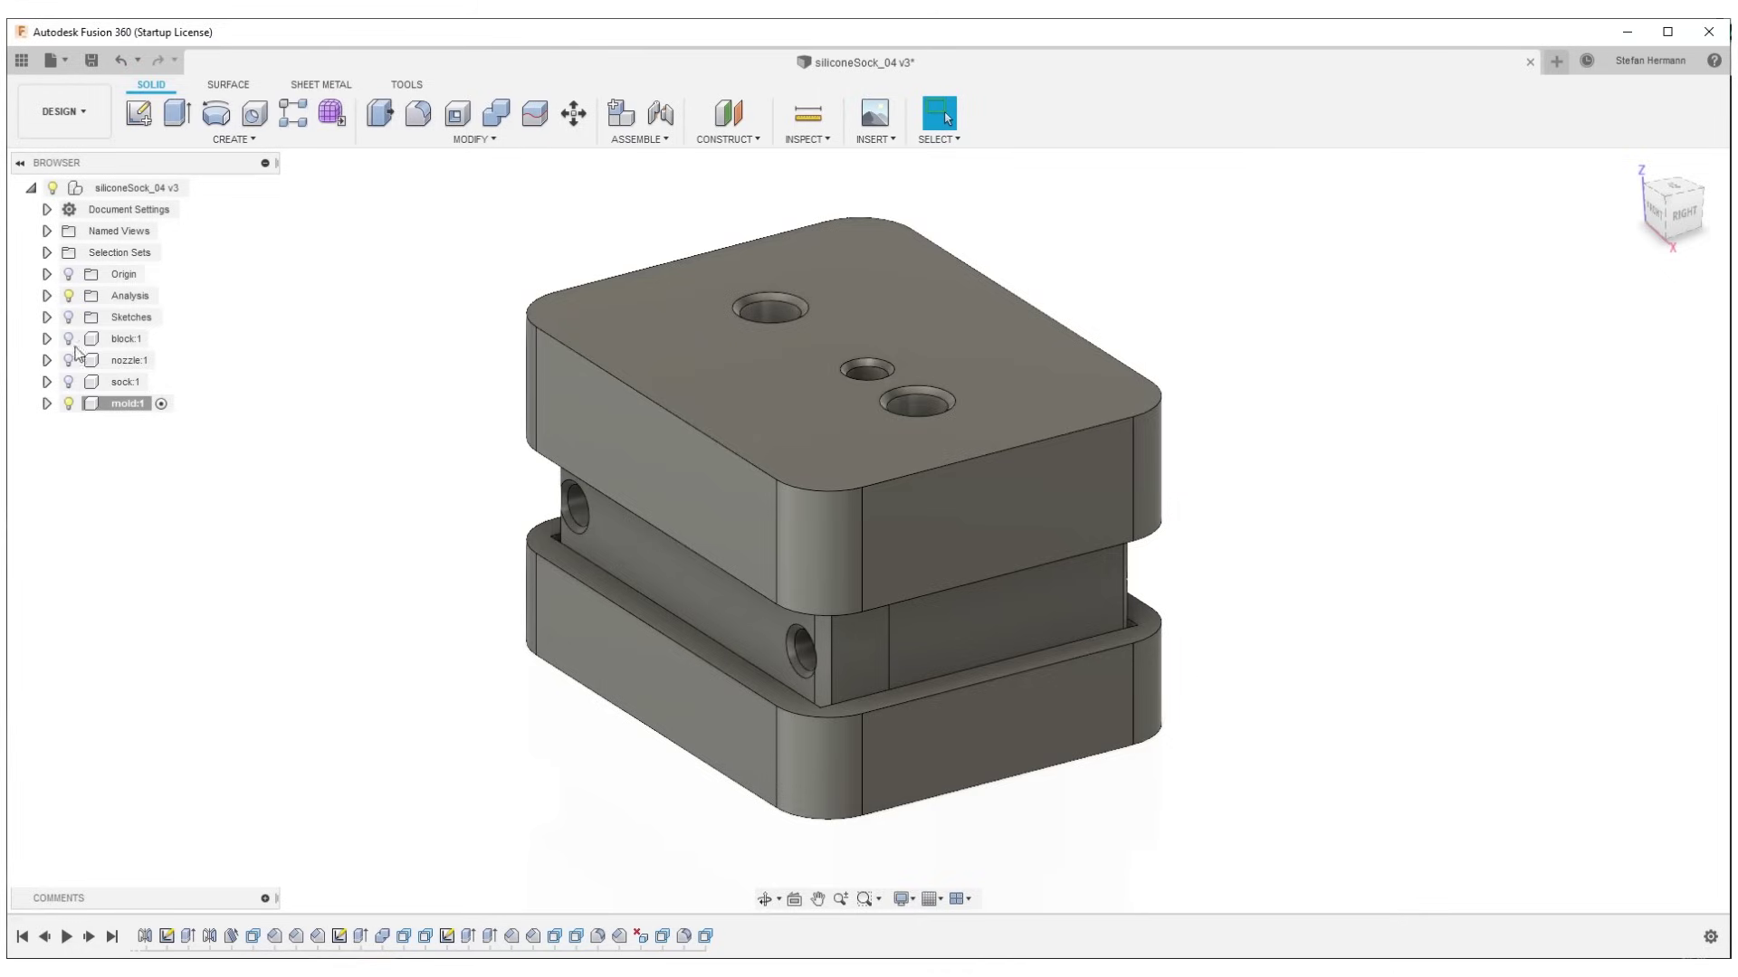
- Show the Section2 analysis on the mold and set its Y distance to -5 mm
click(46, 295)
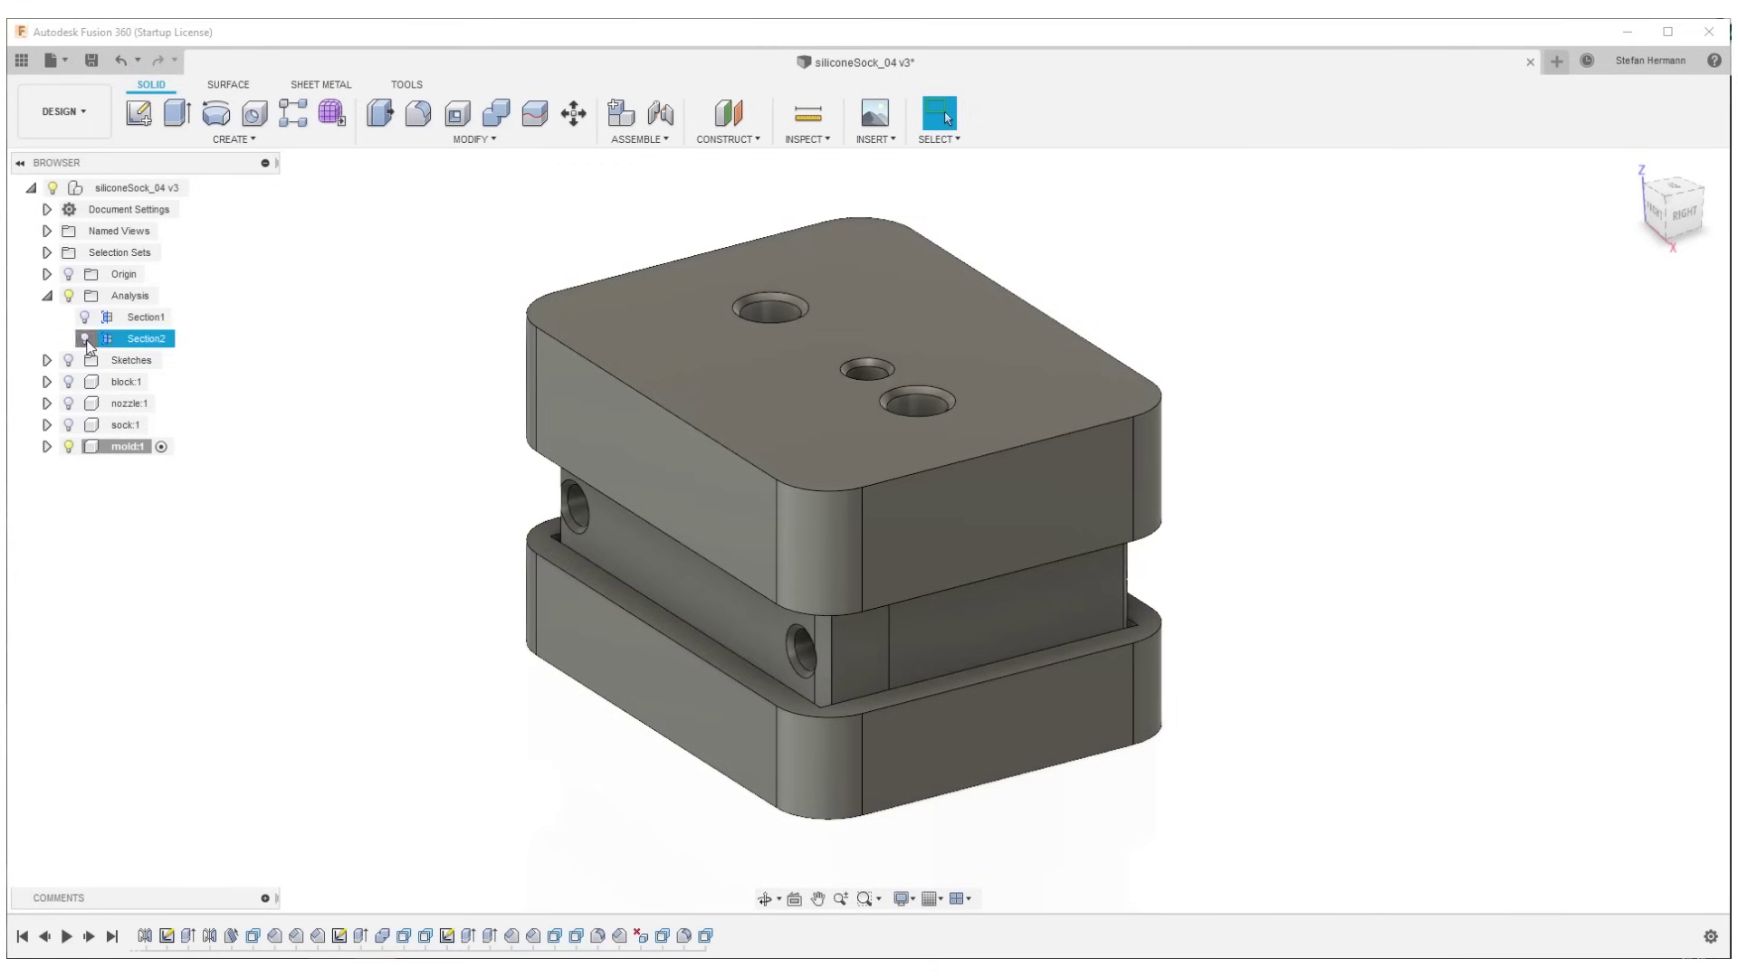
click(85, 339)
click(168, 339)
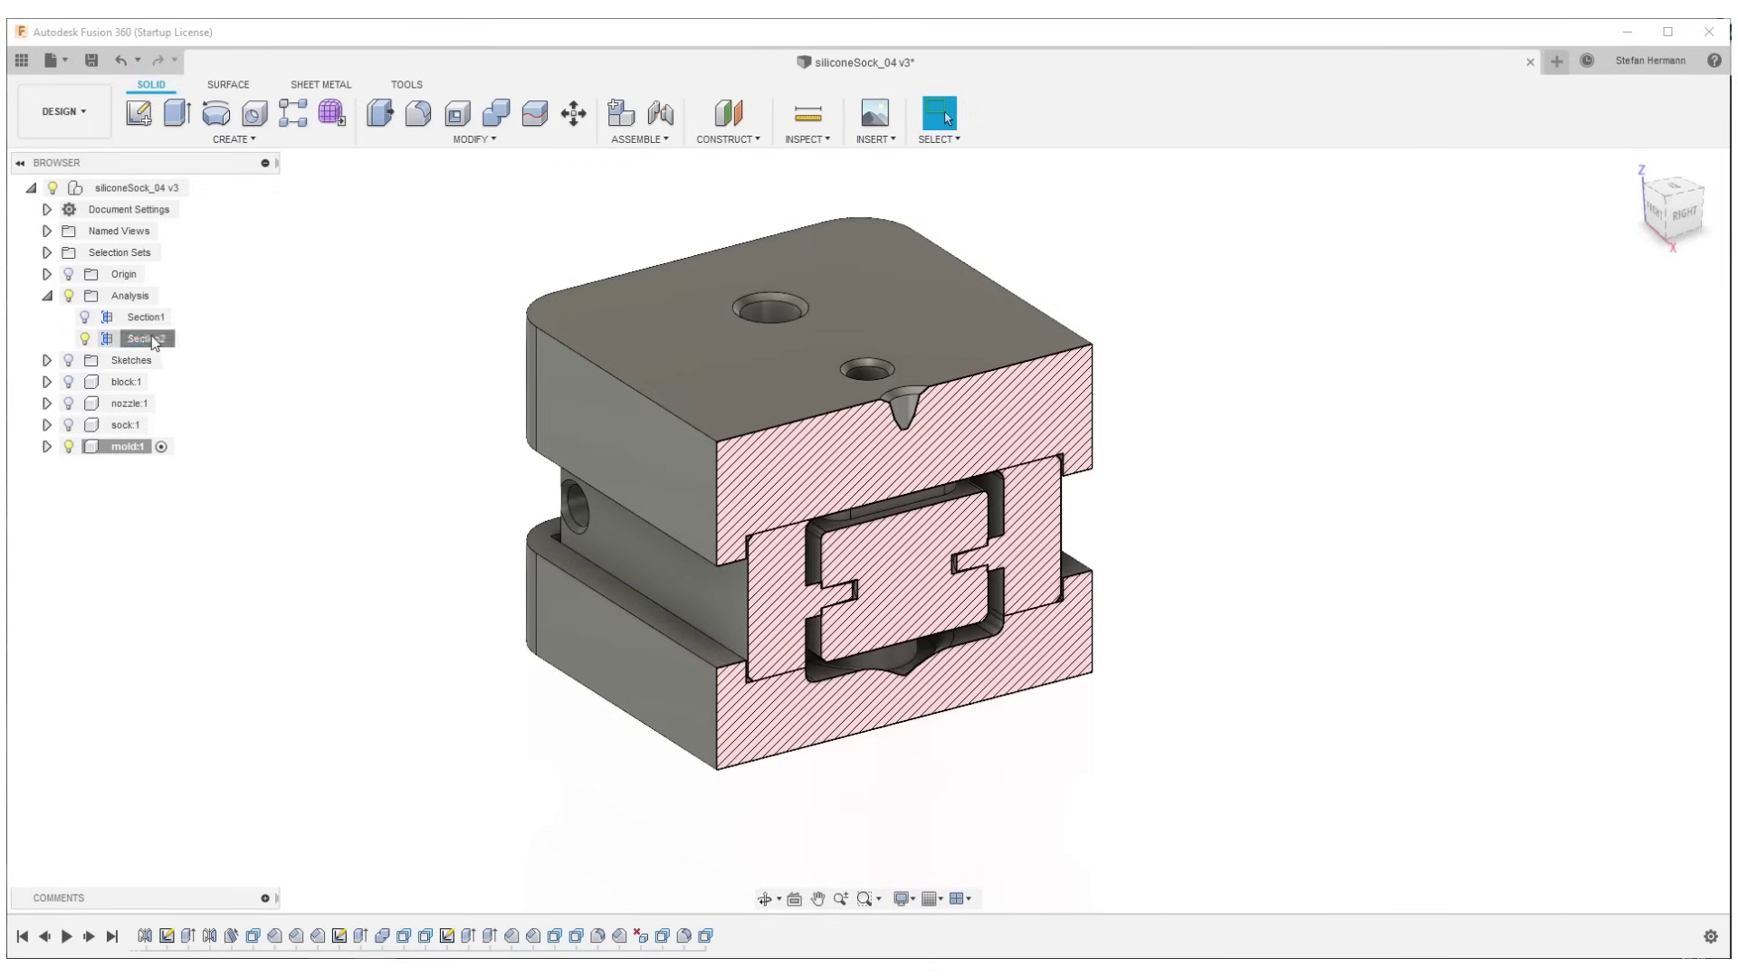
right_click(160, 340)
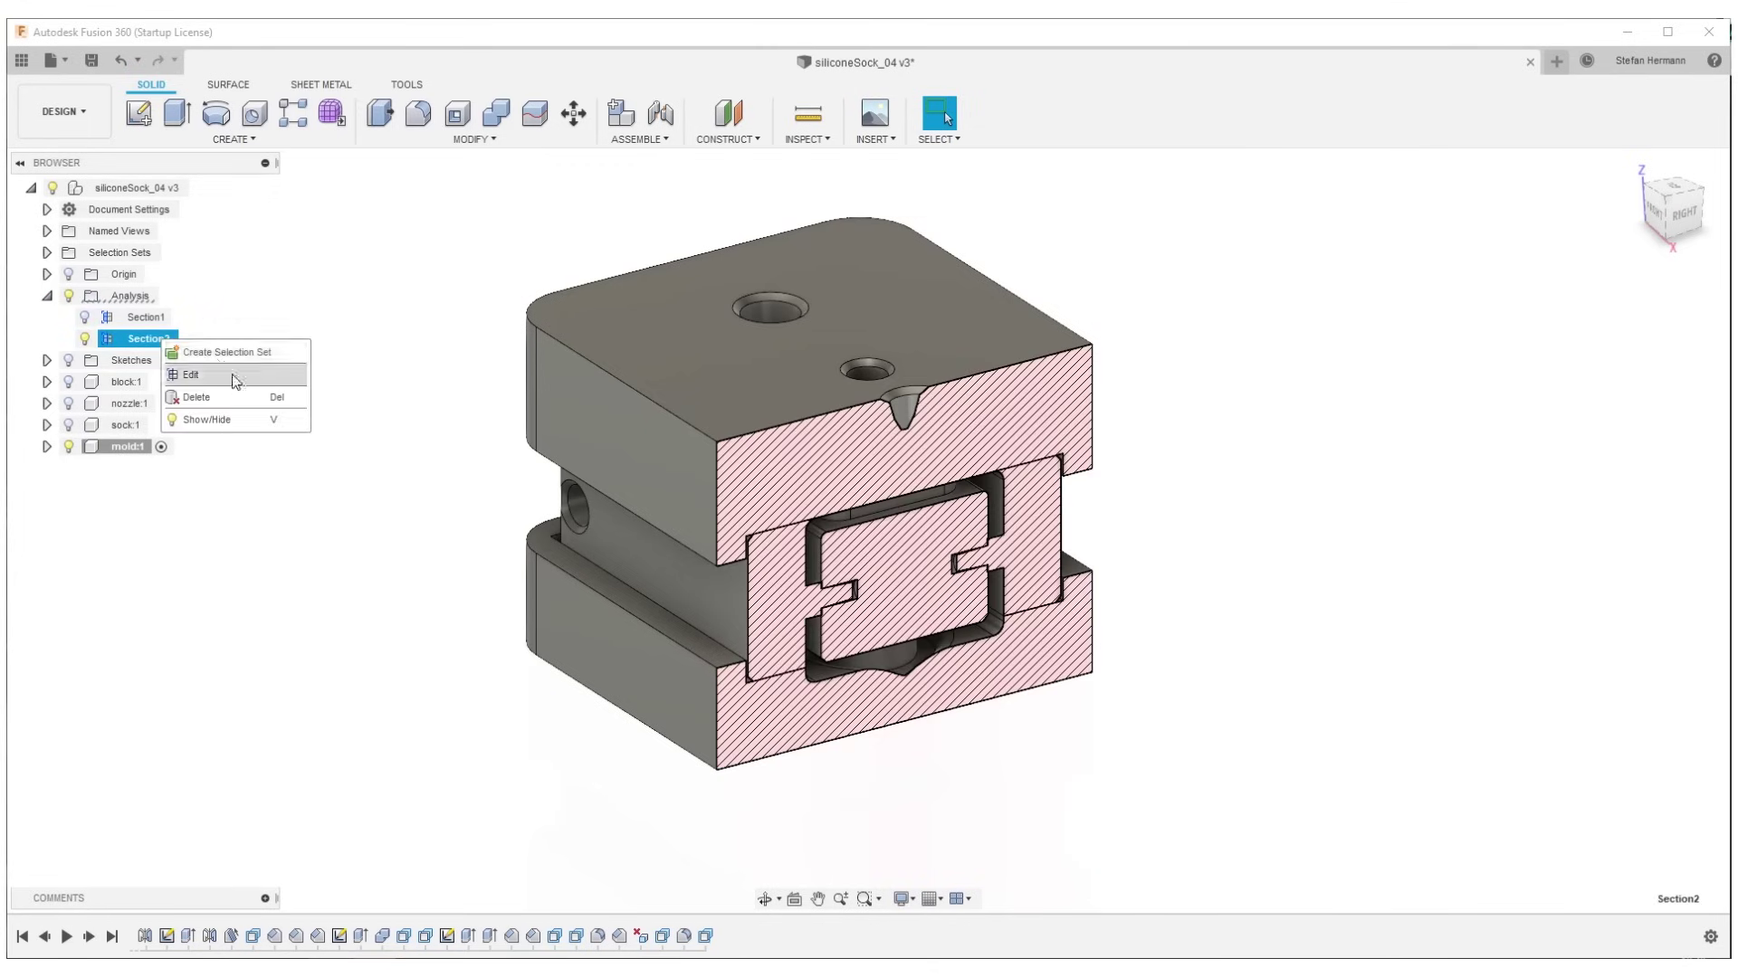
click(235, 378)
drag(993, 602, 953, 604)
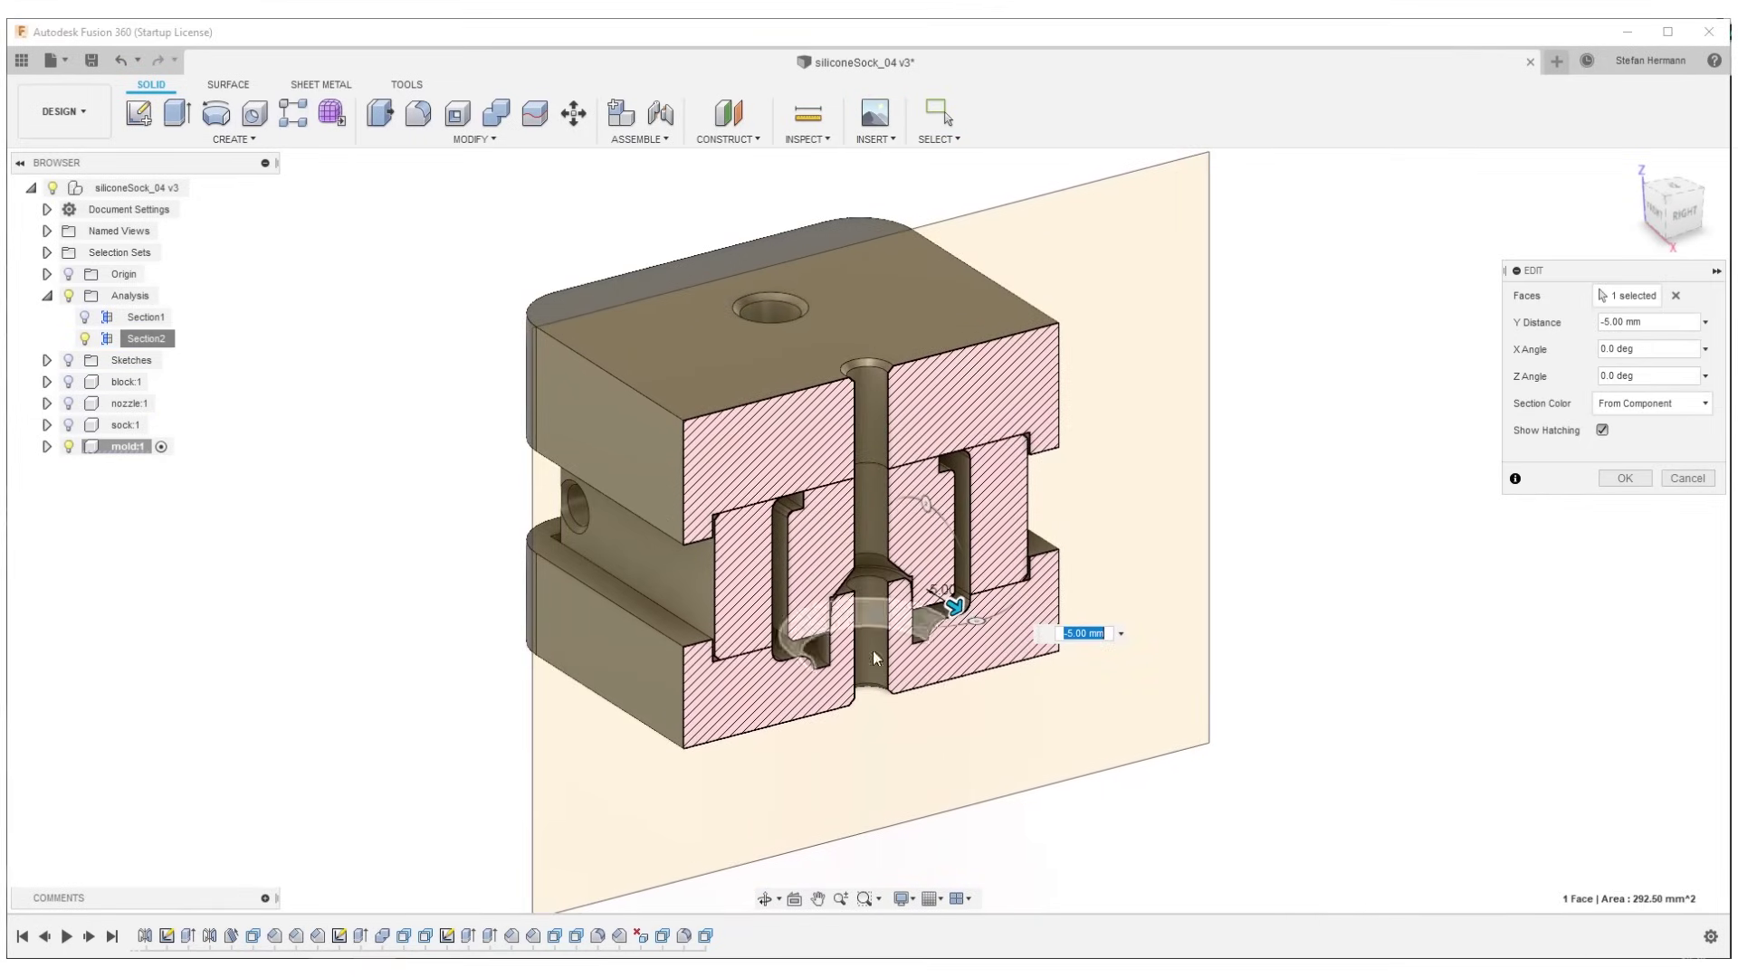
click(1616, 480)
- Examine the curved ring face around the nozzle opening in the sectioned mold cavity
shift+middle_drag(1618, 489, 794, 618)
scroll(795, 619, up, 8)
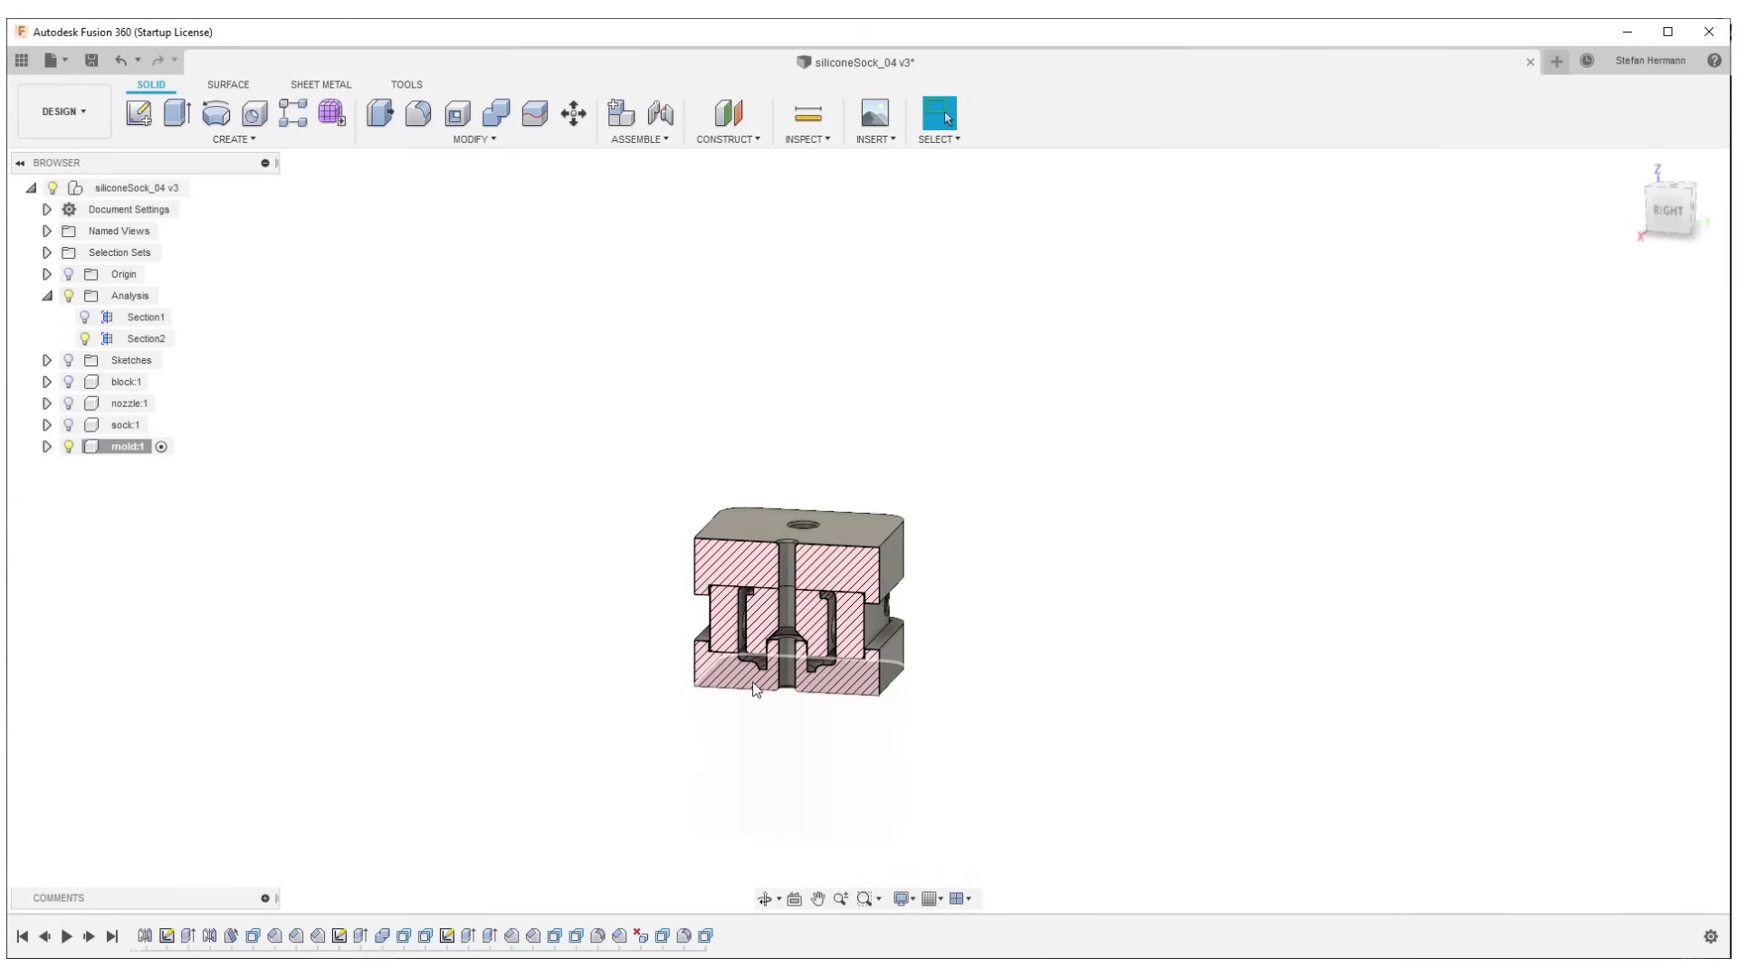
scroll(795, 618, up, 3)
click(729, 687)
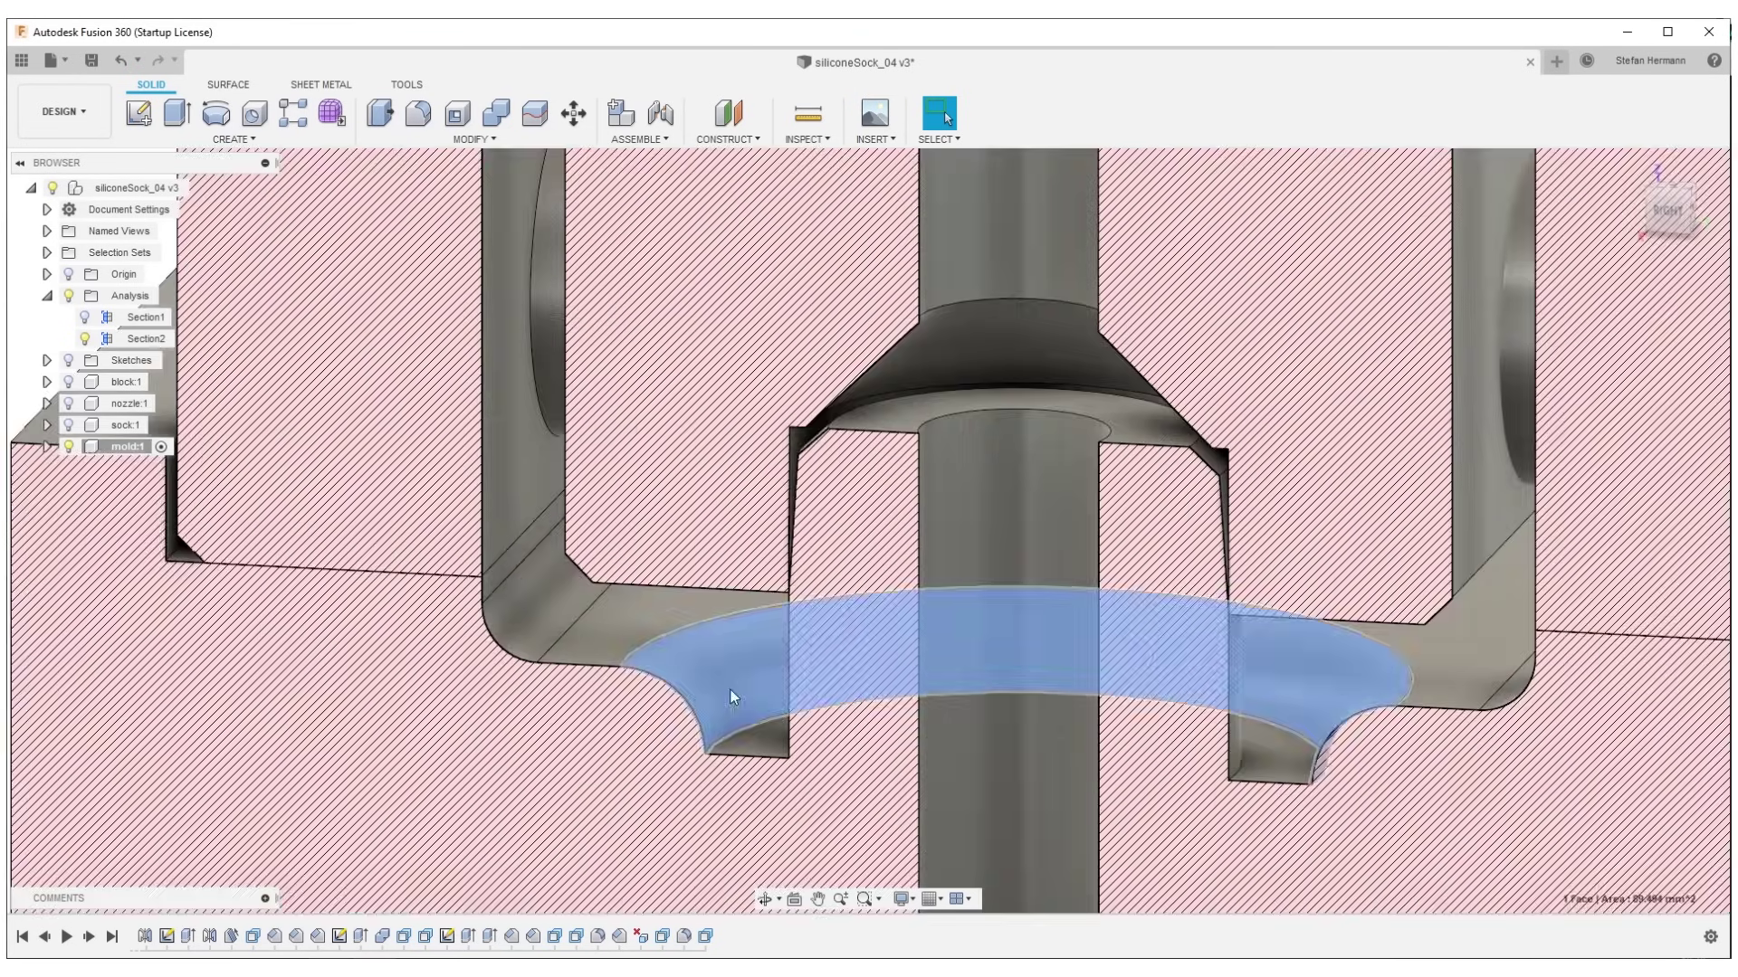
scroll(729, 688, down, 5)
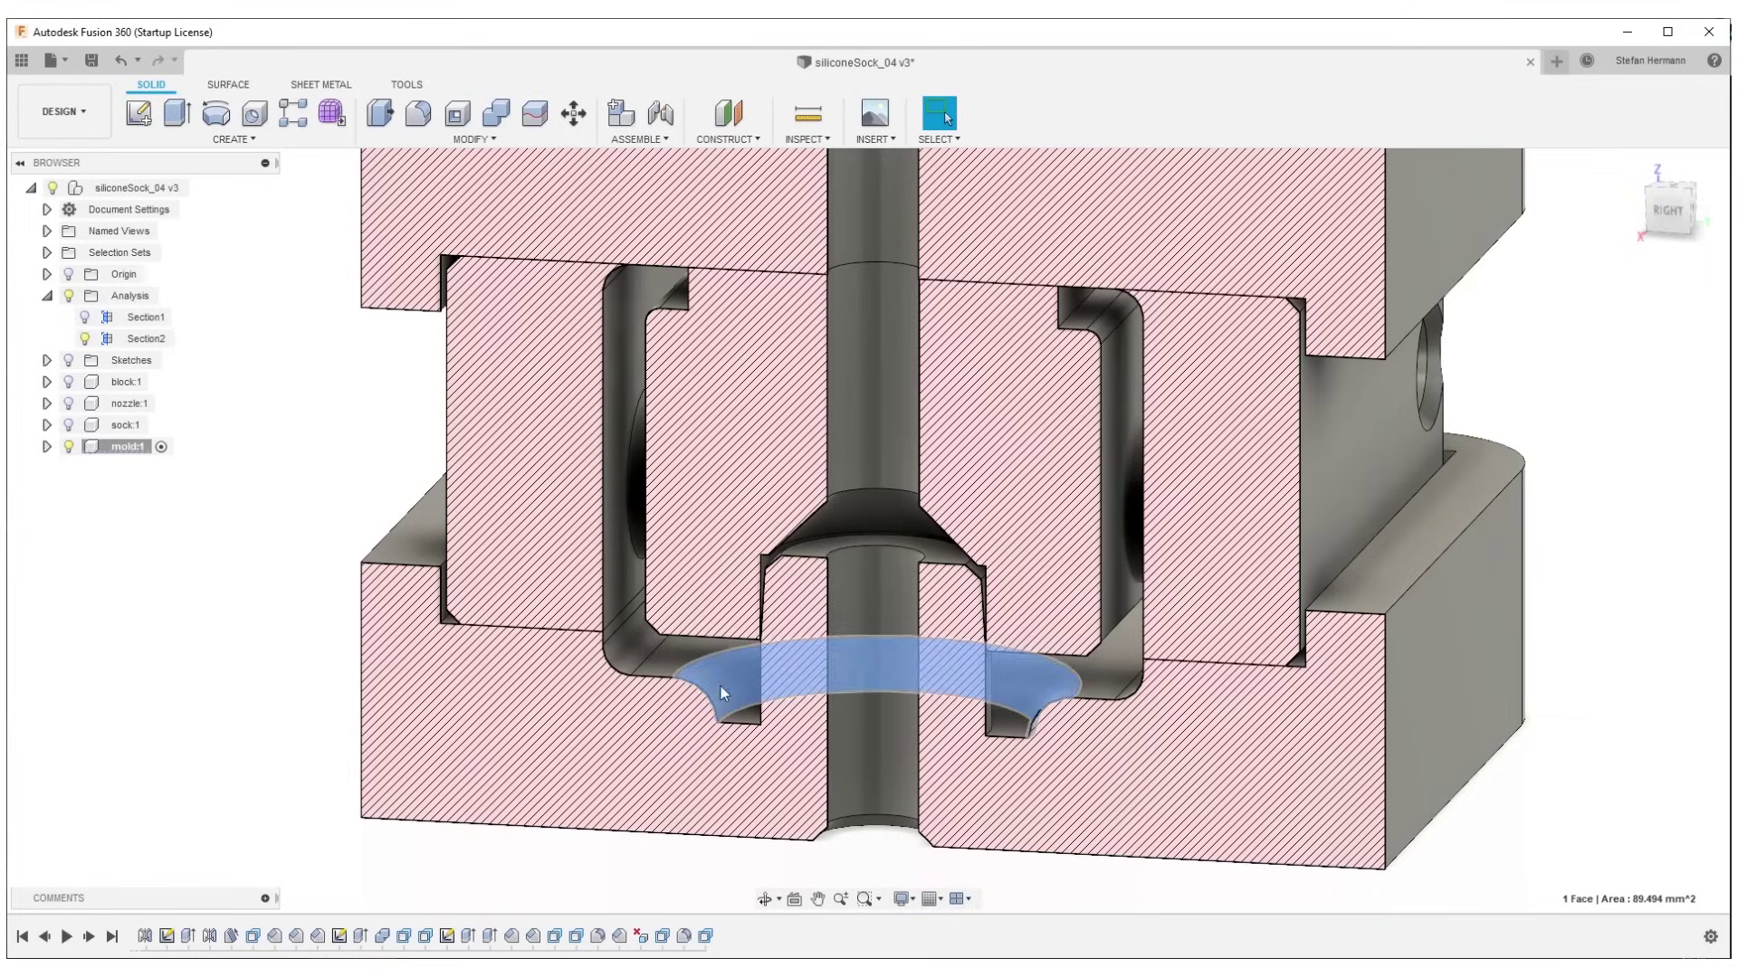
click(281, 501)
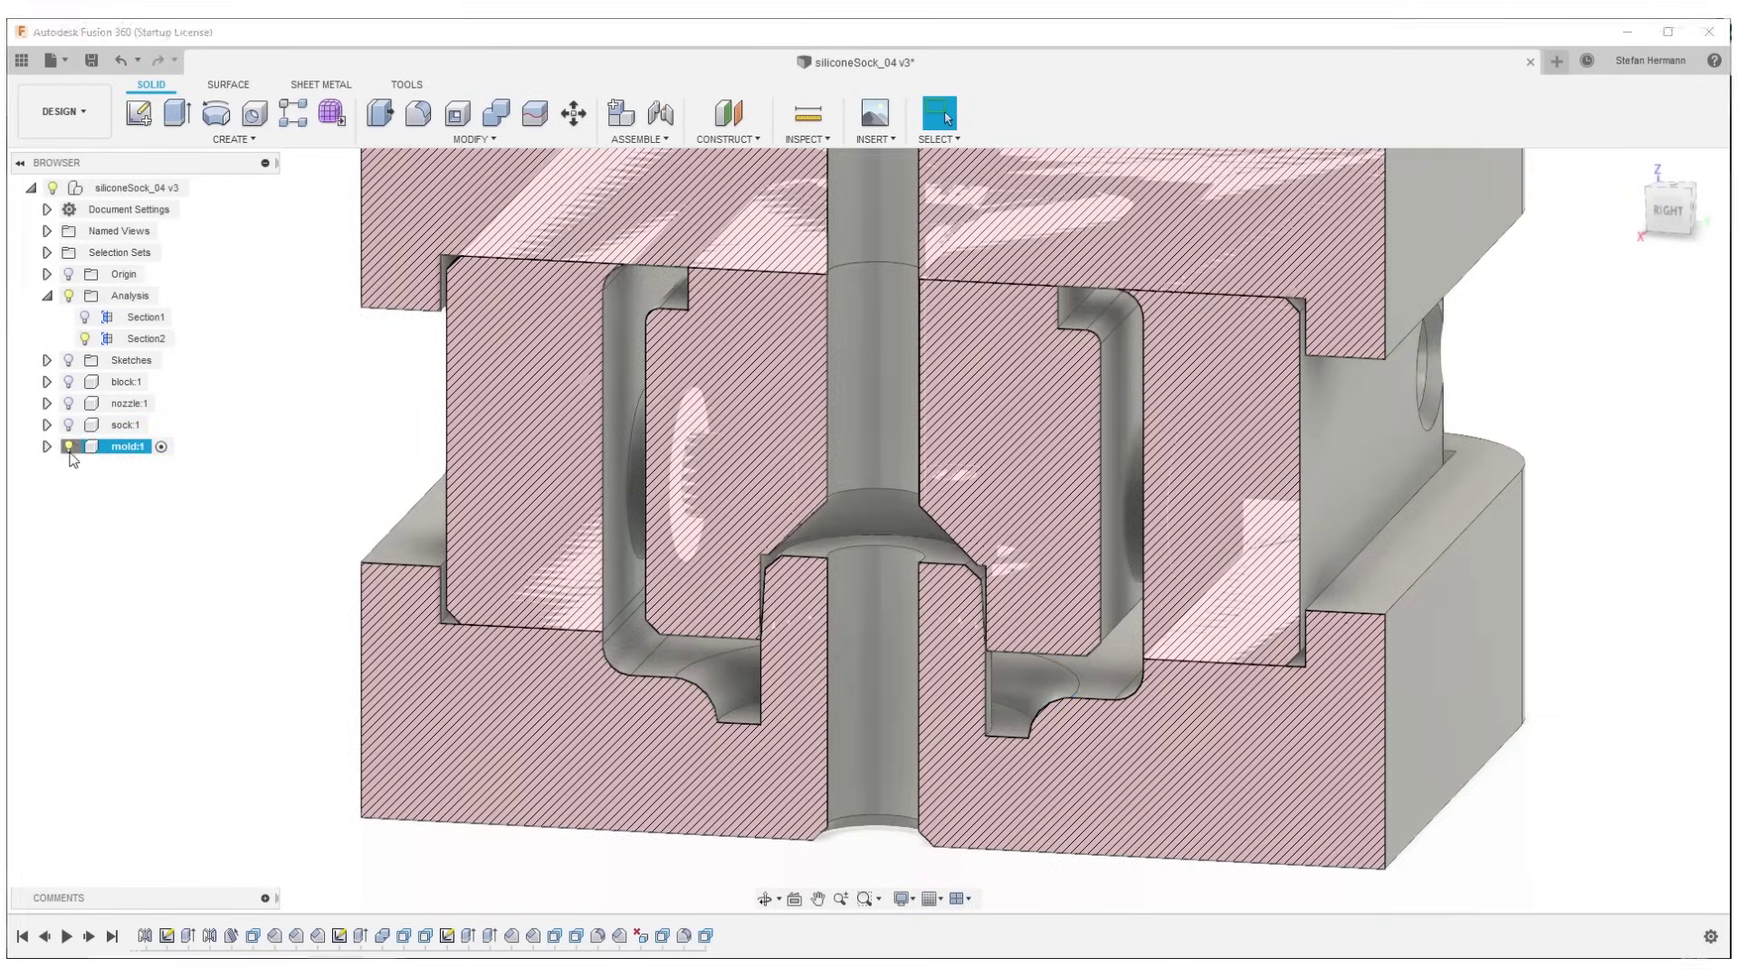
- Display the sectioned sock component on its own, and restore the mold's visibility around it
click(69, 444)
click(69, 425)
click(68, 447)
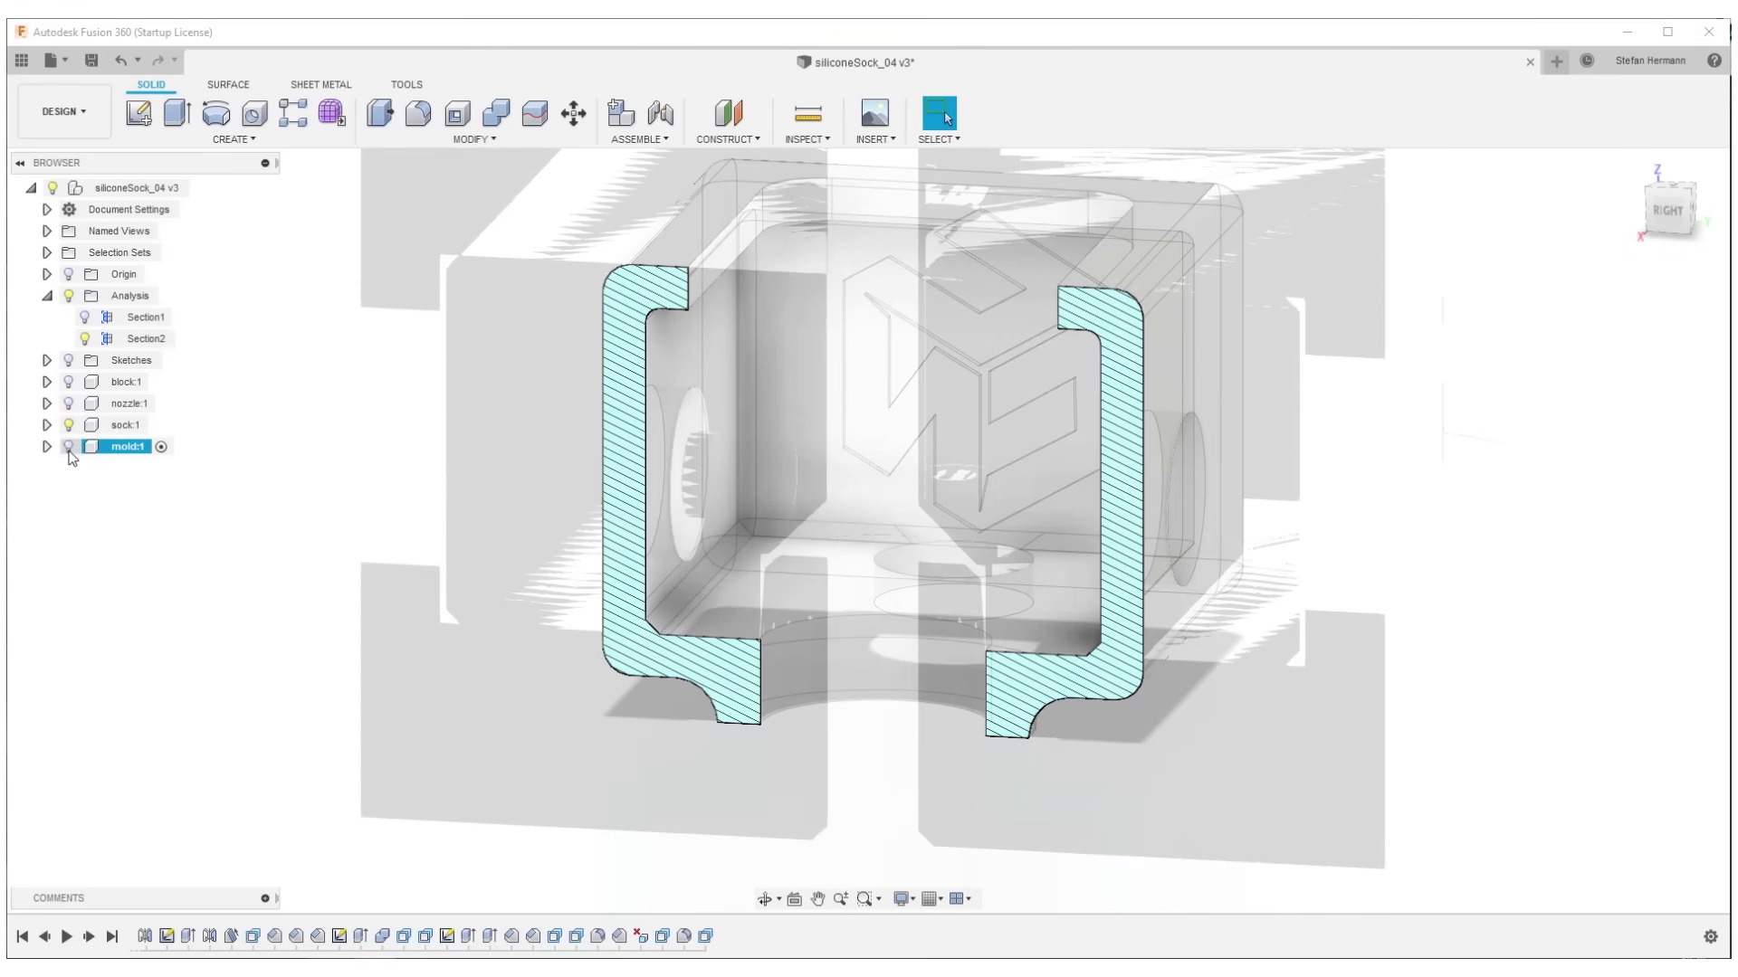
- Activate the sock component and hide the Section2 analysis
click(122, 425)
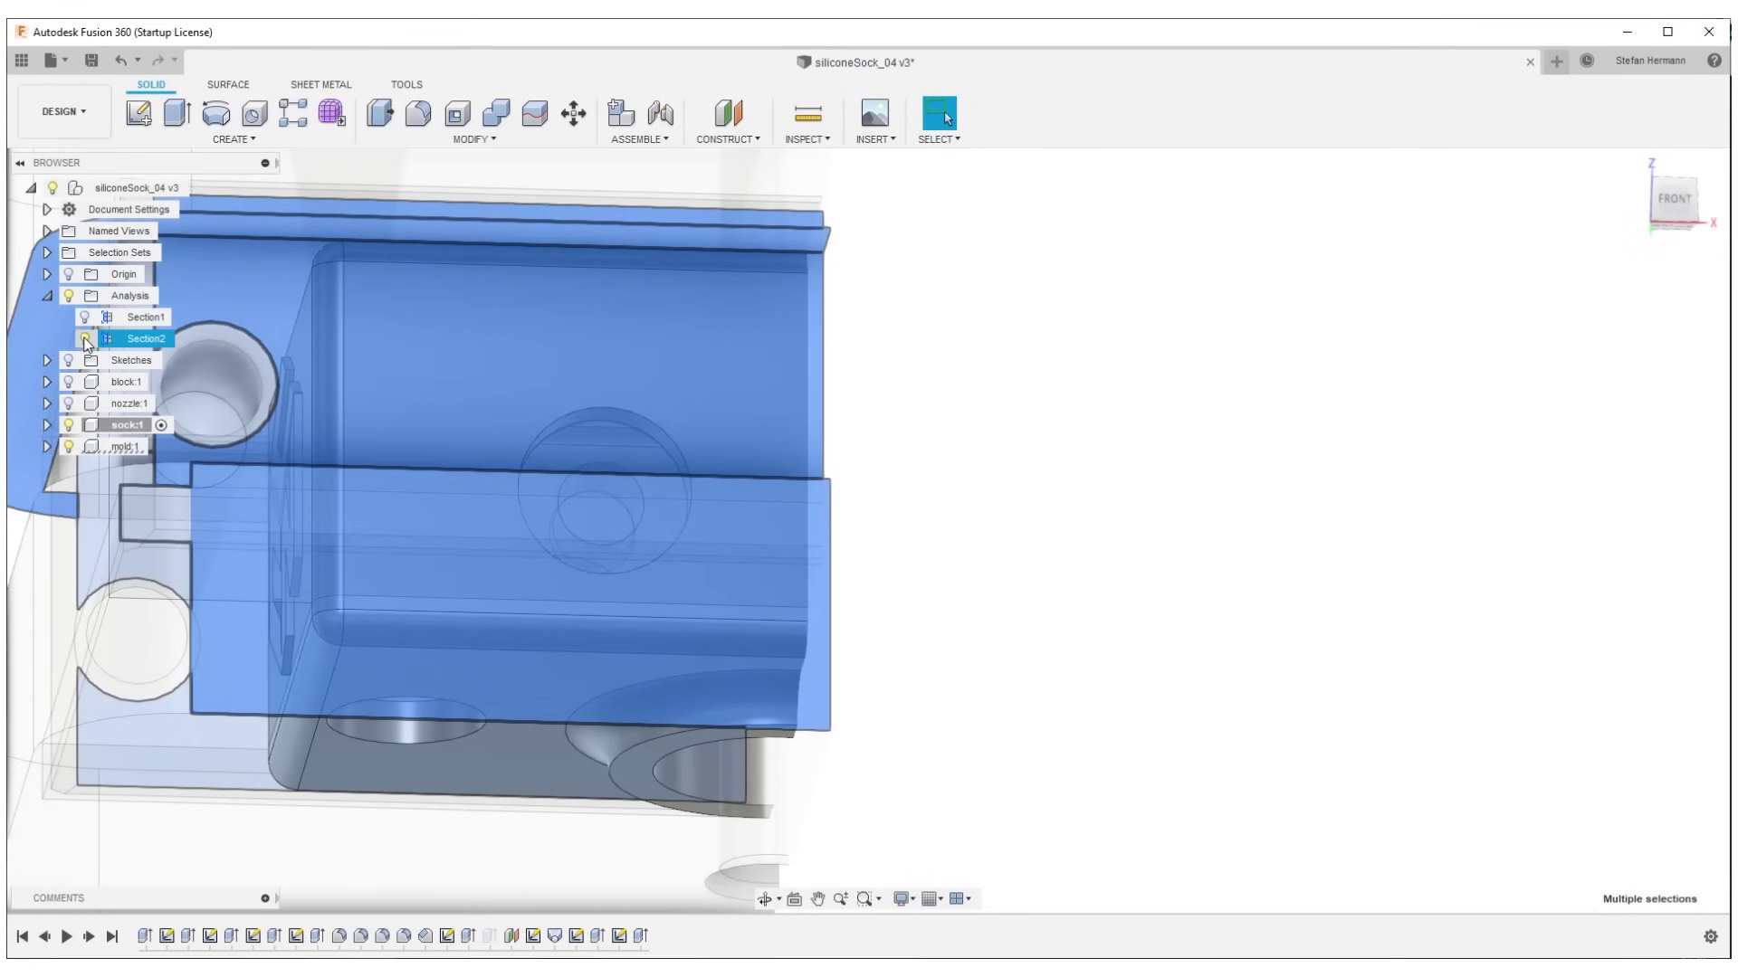
click(86, 340)
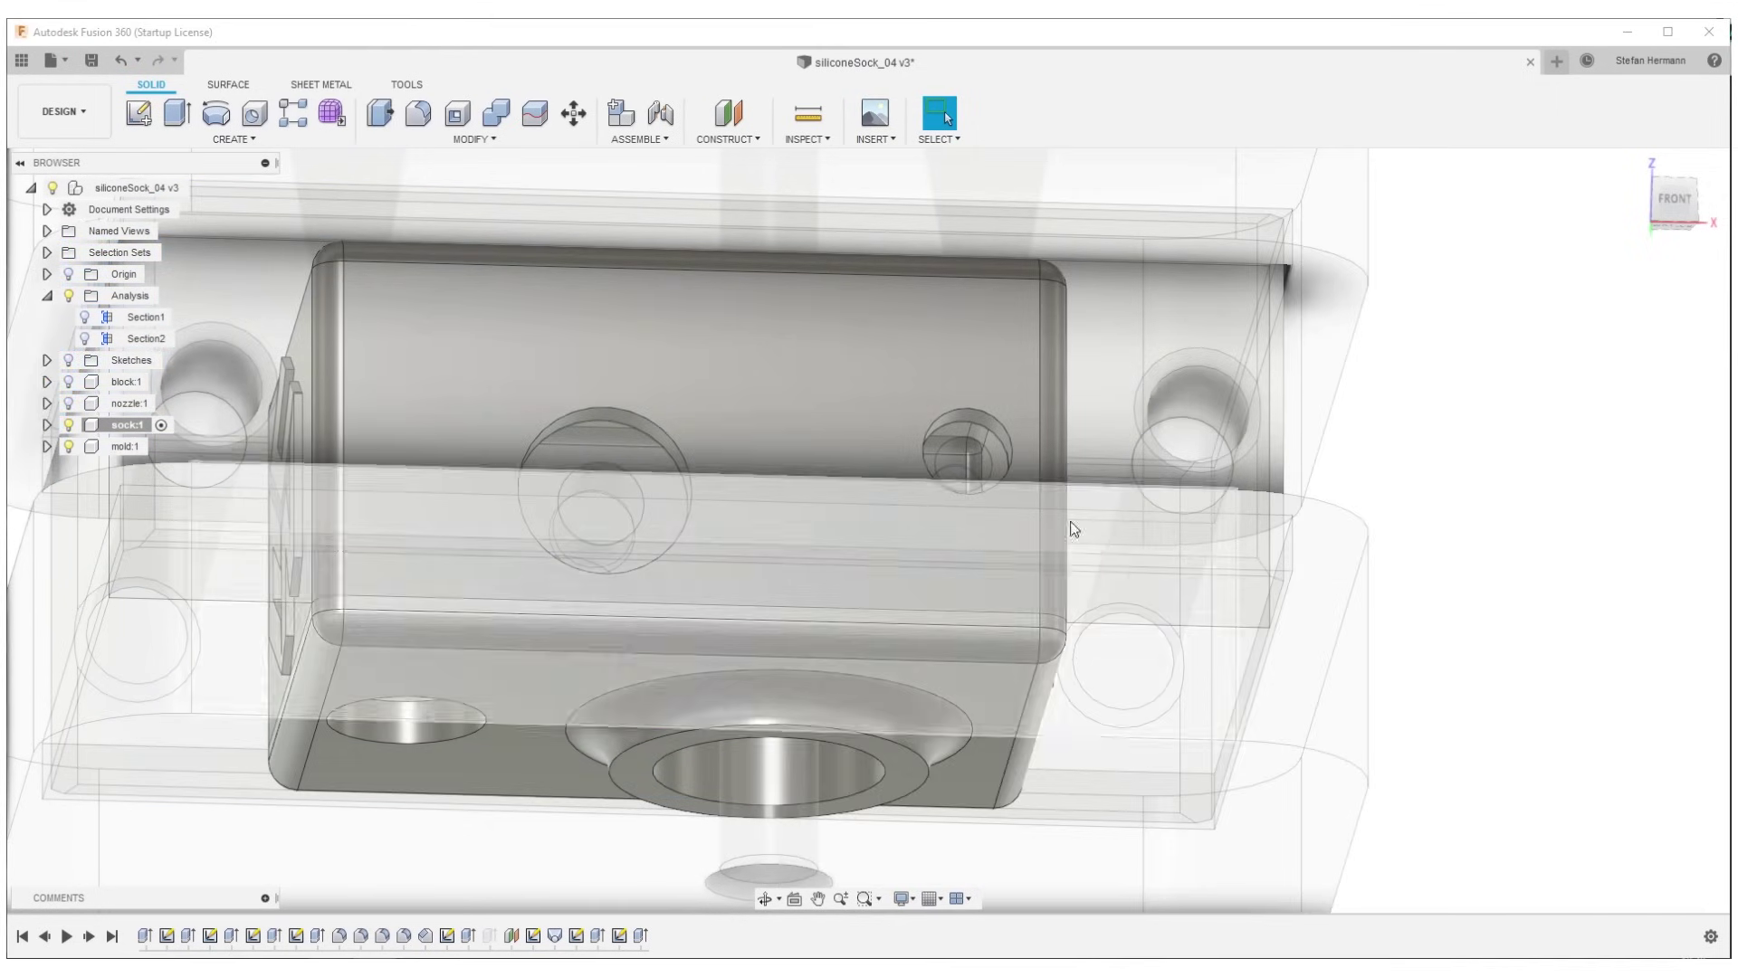
- Set the radius of the sock's fillet around the raised nozzle opening to 0.5 mm by editing the existing fillet feature
middle_drag(1497, 686, 983, 764)
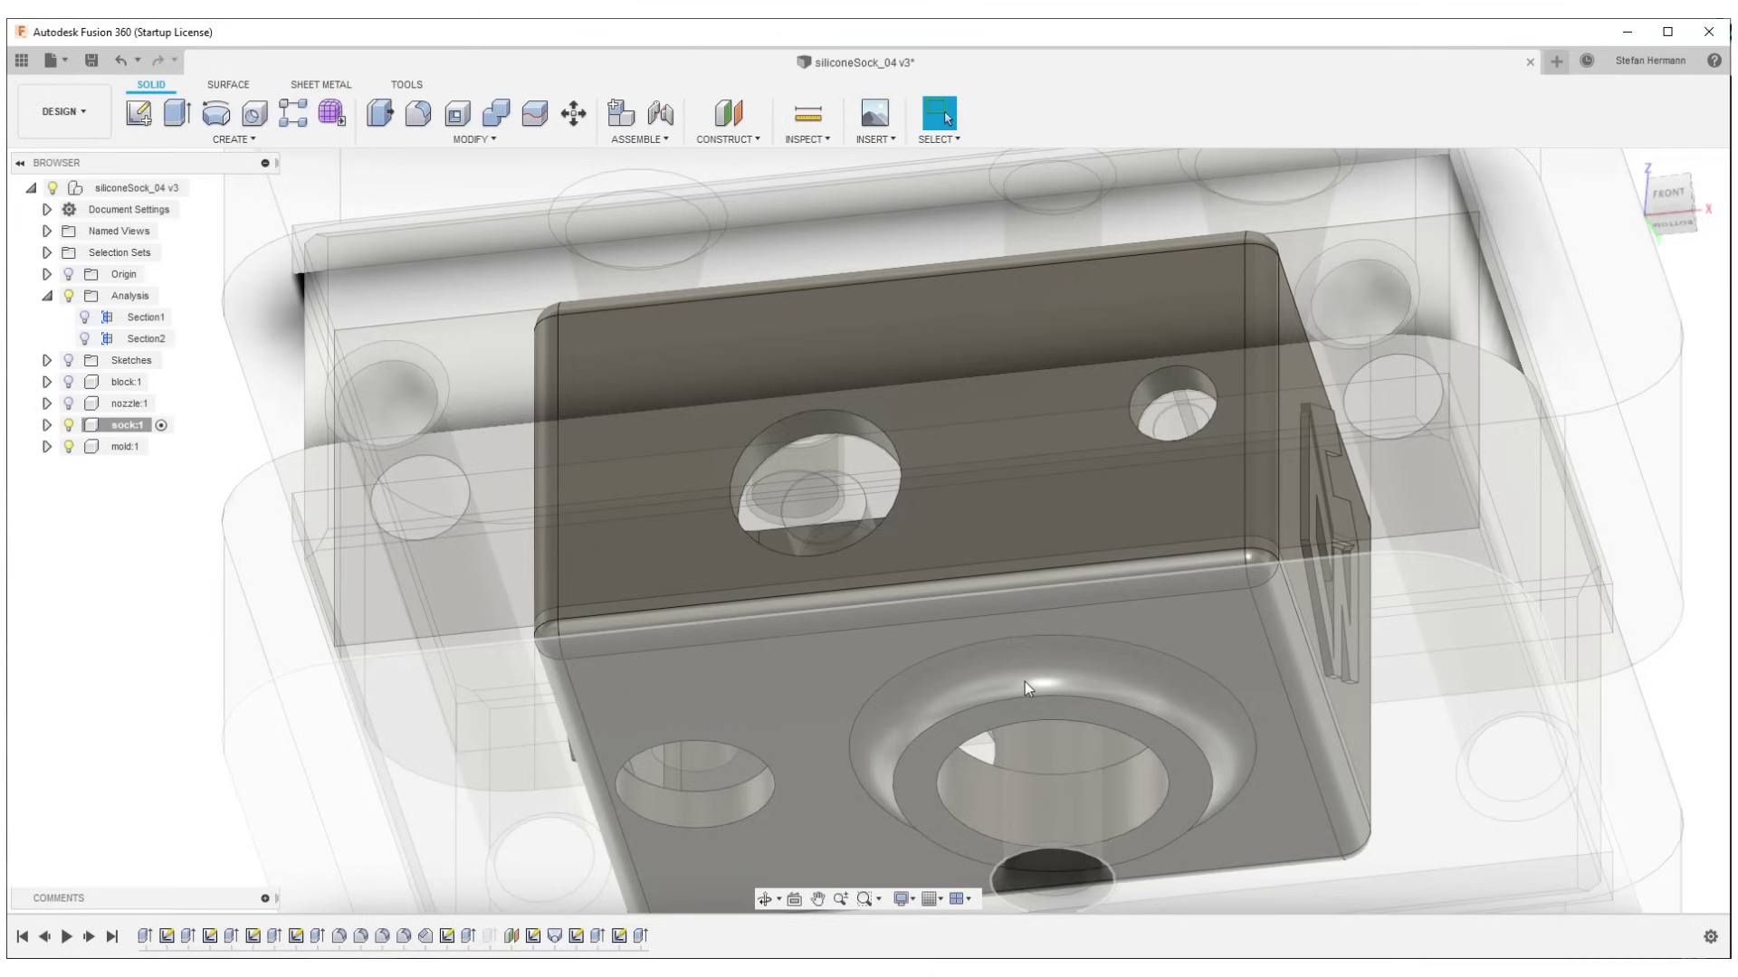
click(1033, 680)
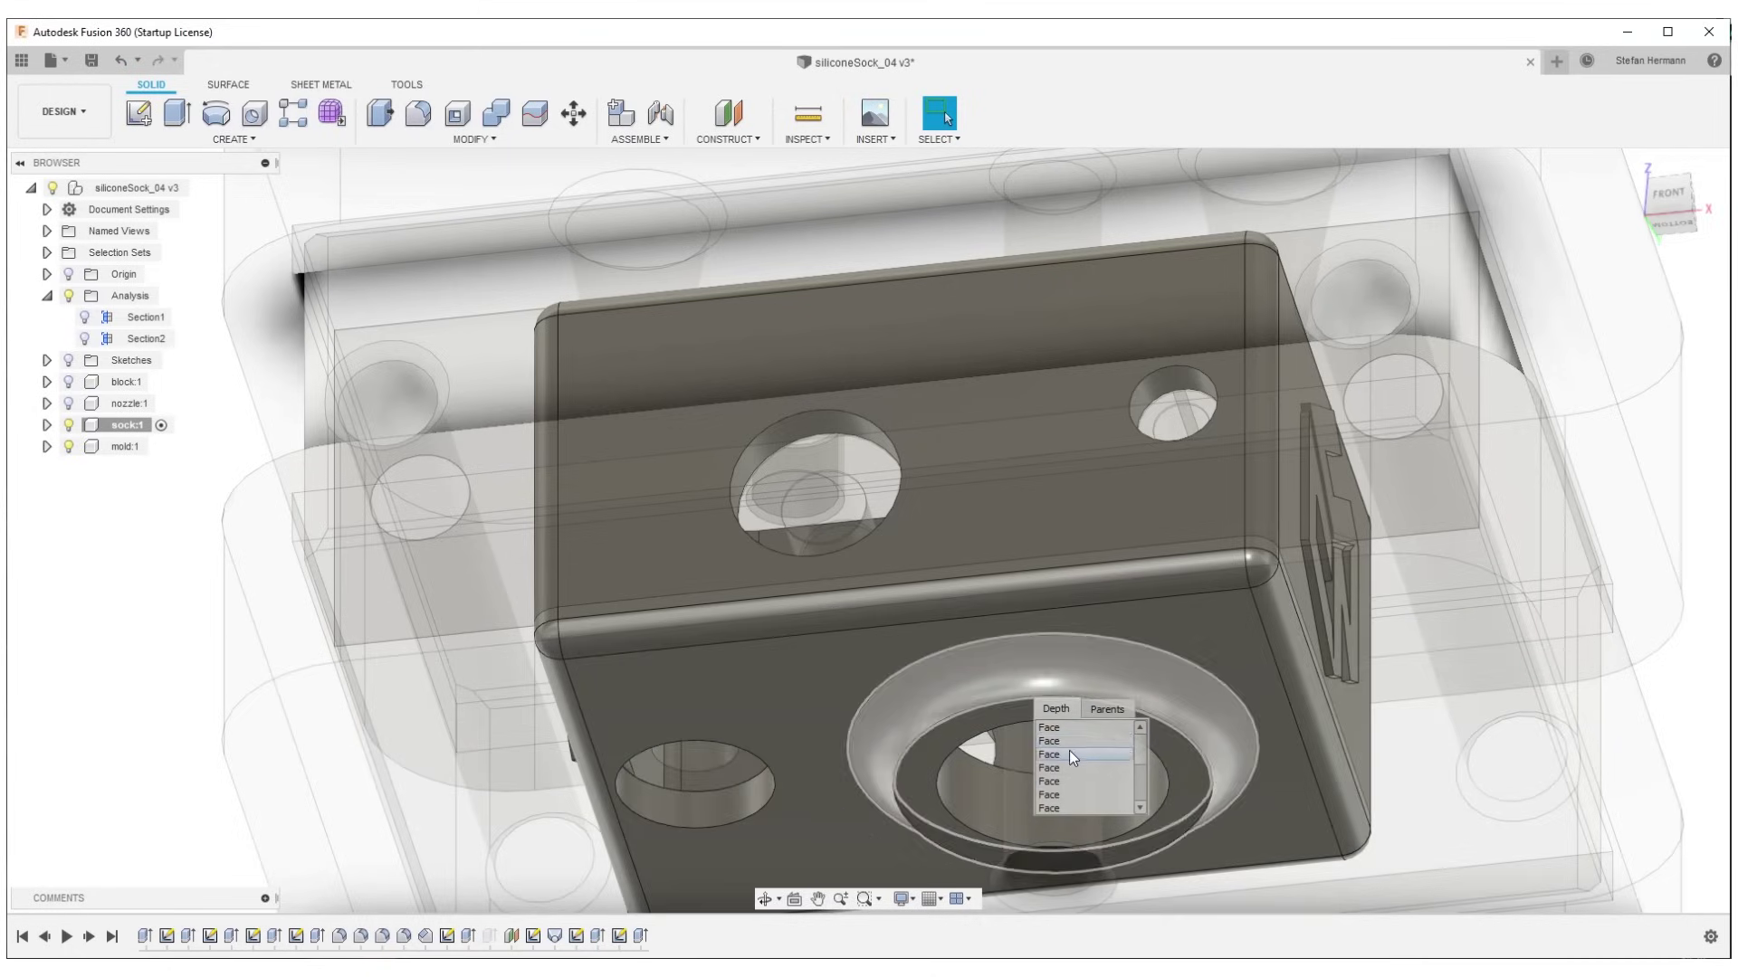
click(1068, 754)
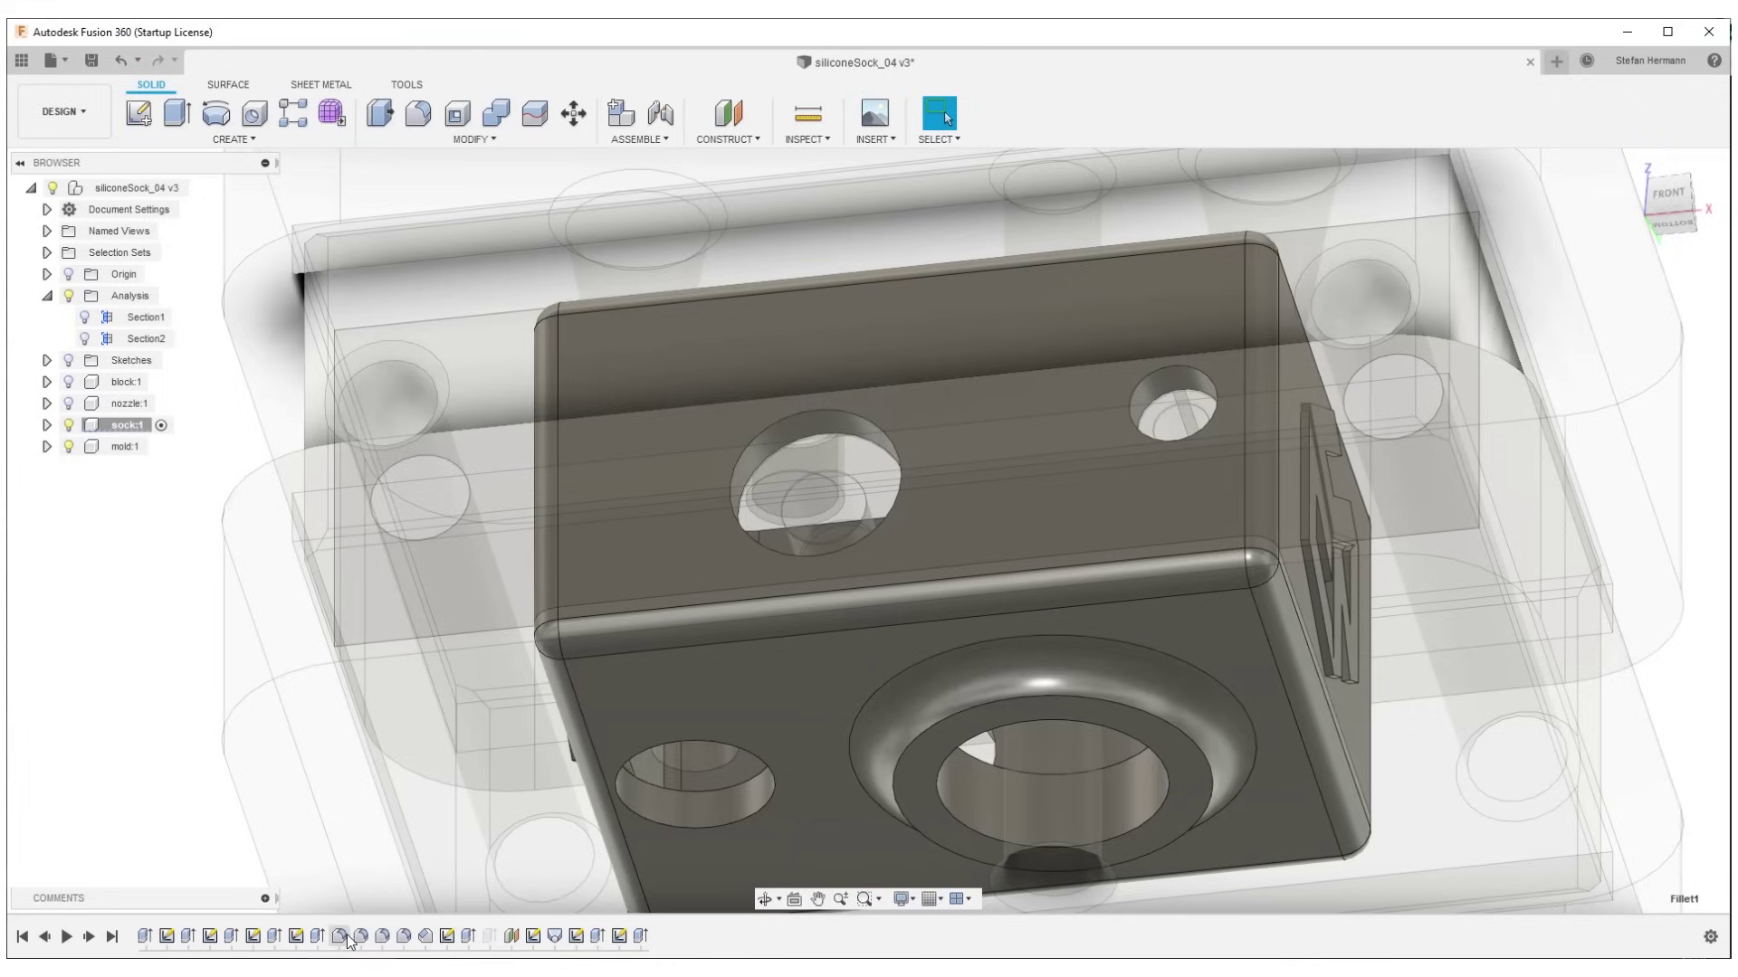
click(340, 940)
right_click(342, 939)
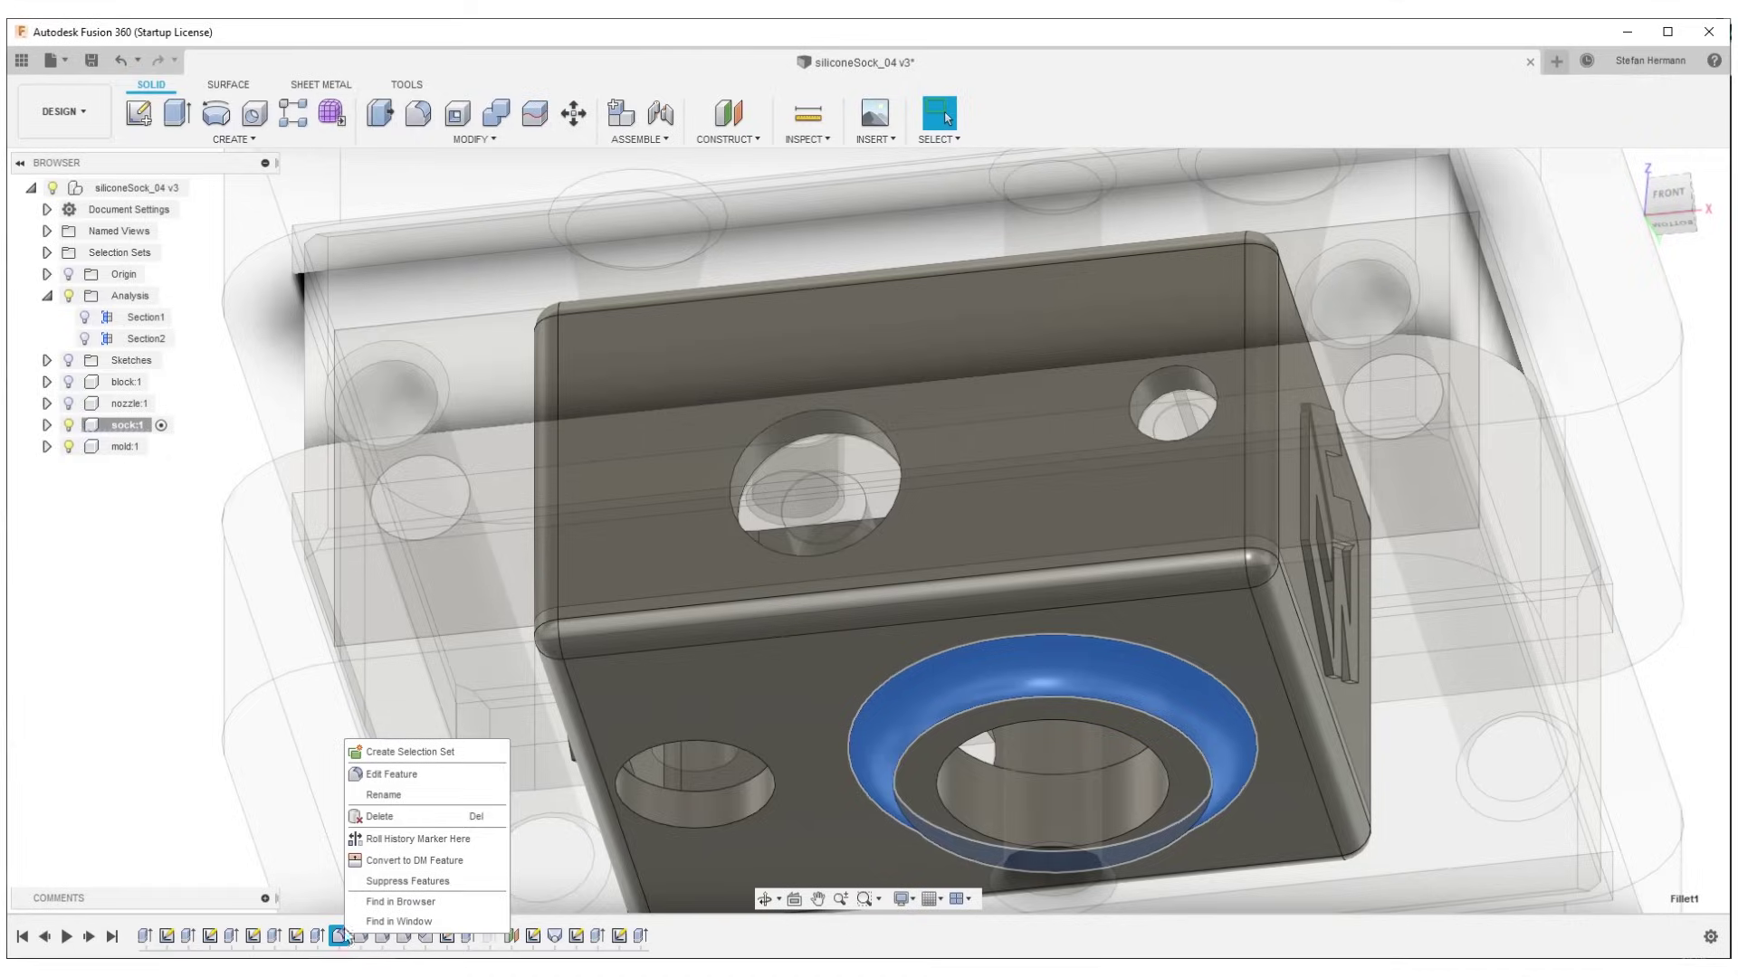
click(393, 775)
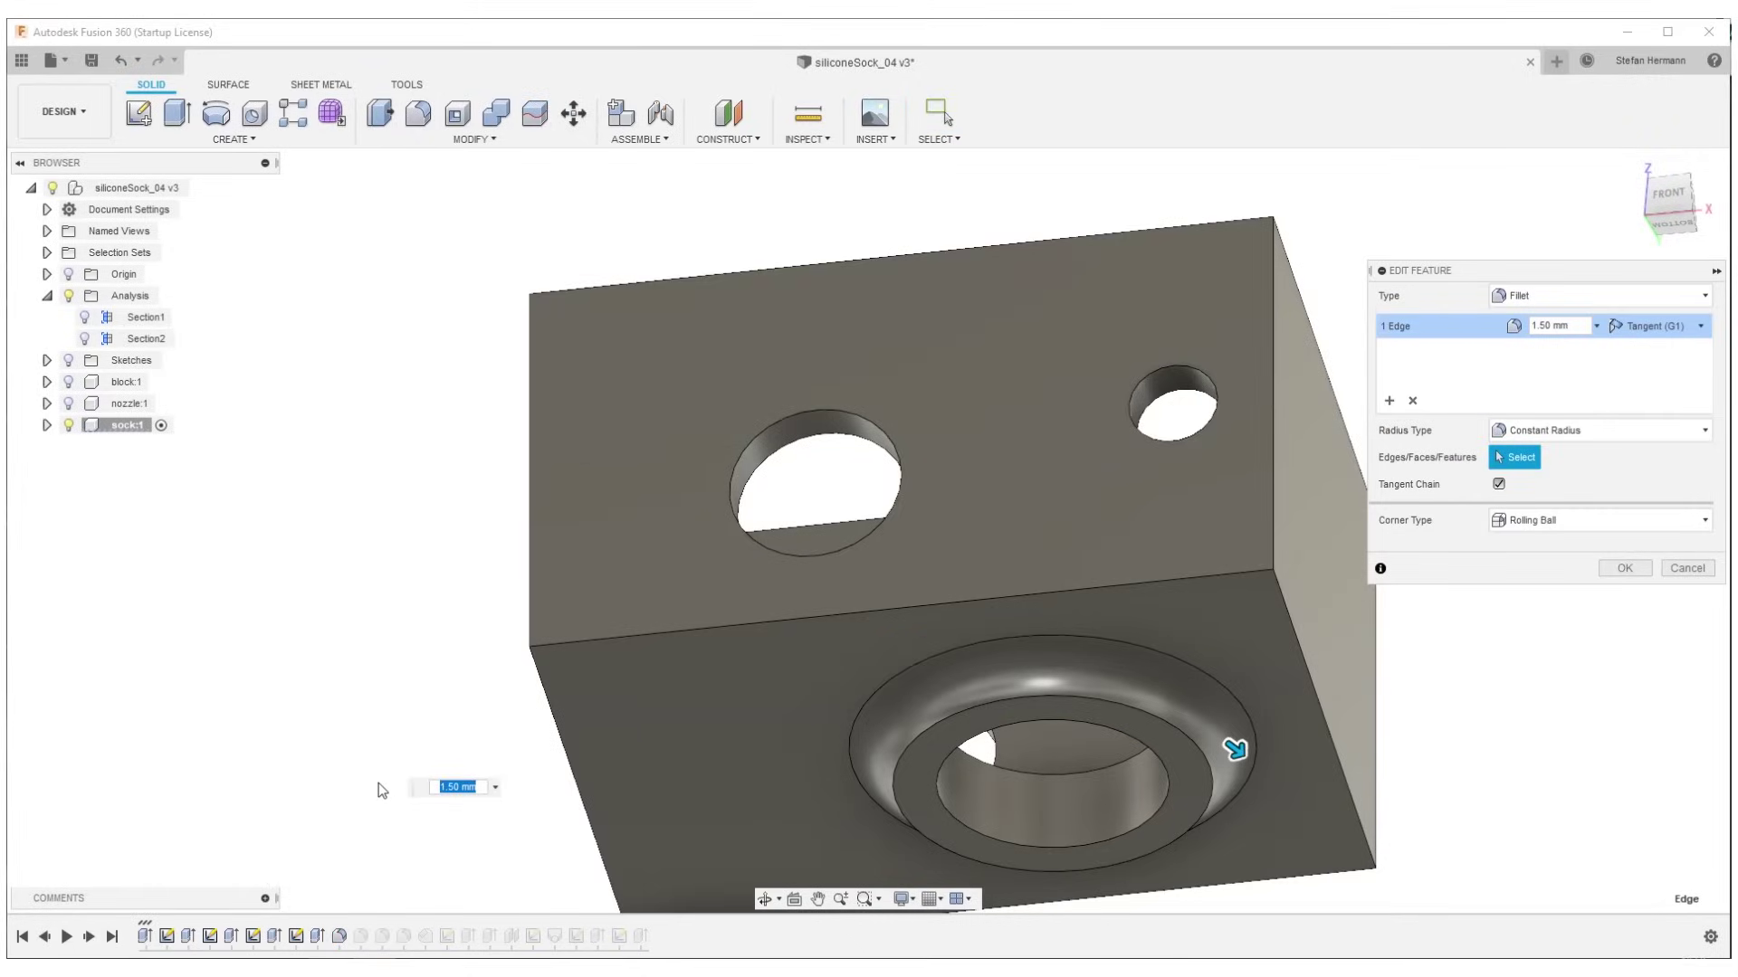
text(.5)
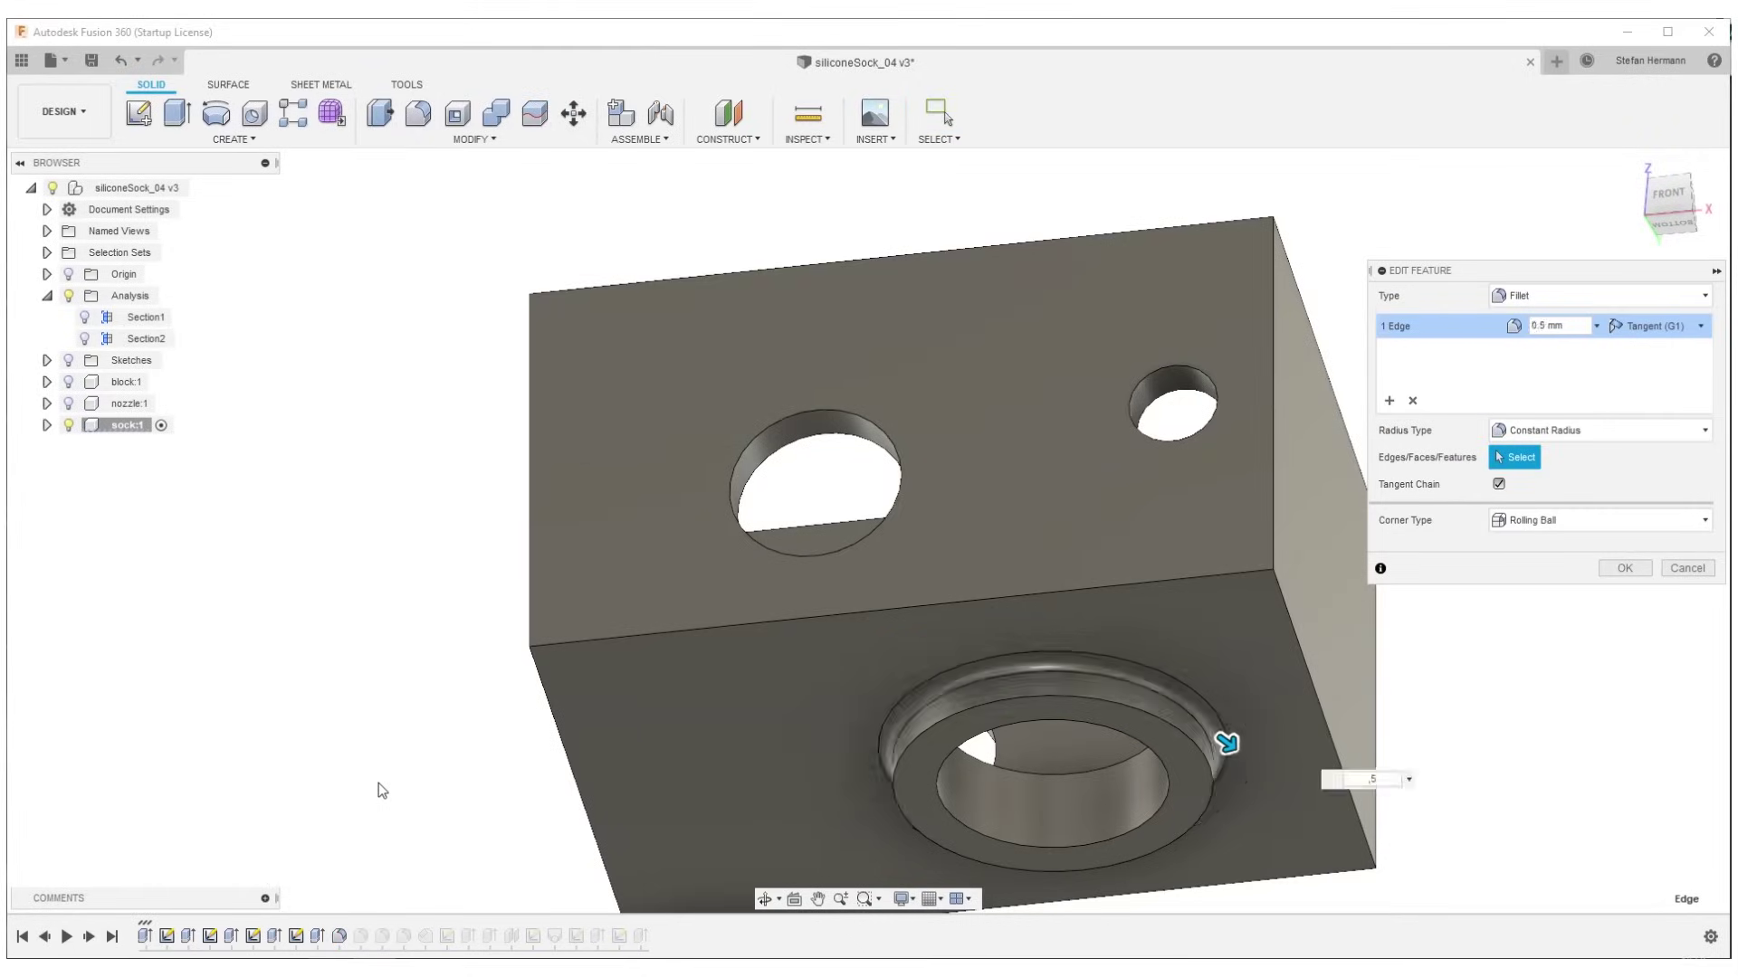
key(Return)
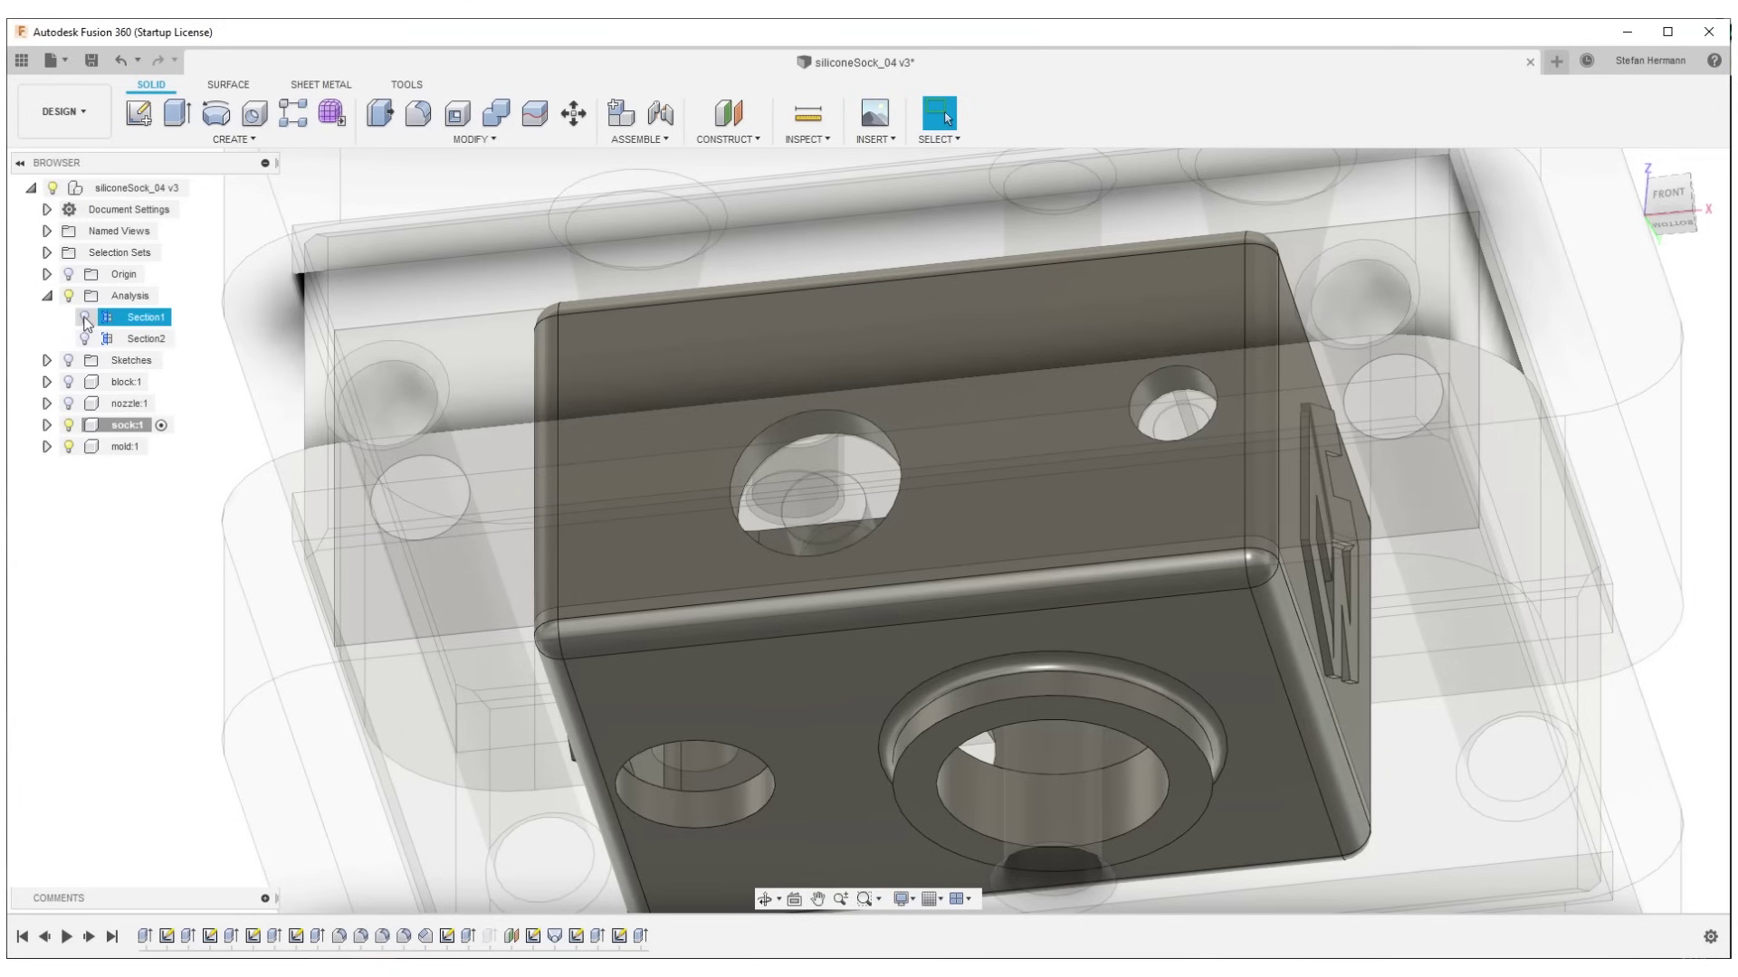
- Show the Section2 analysis and hide the sock component to examine the empty casting cavity in the sectioned mold
click(85, 317)
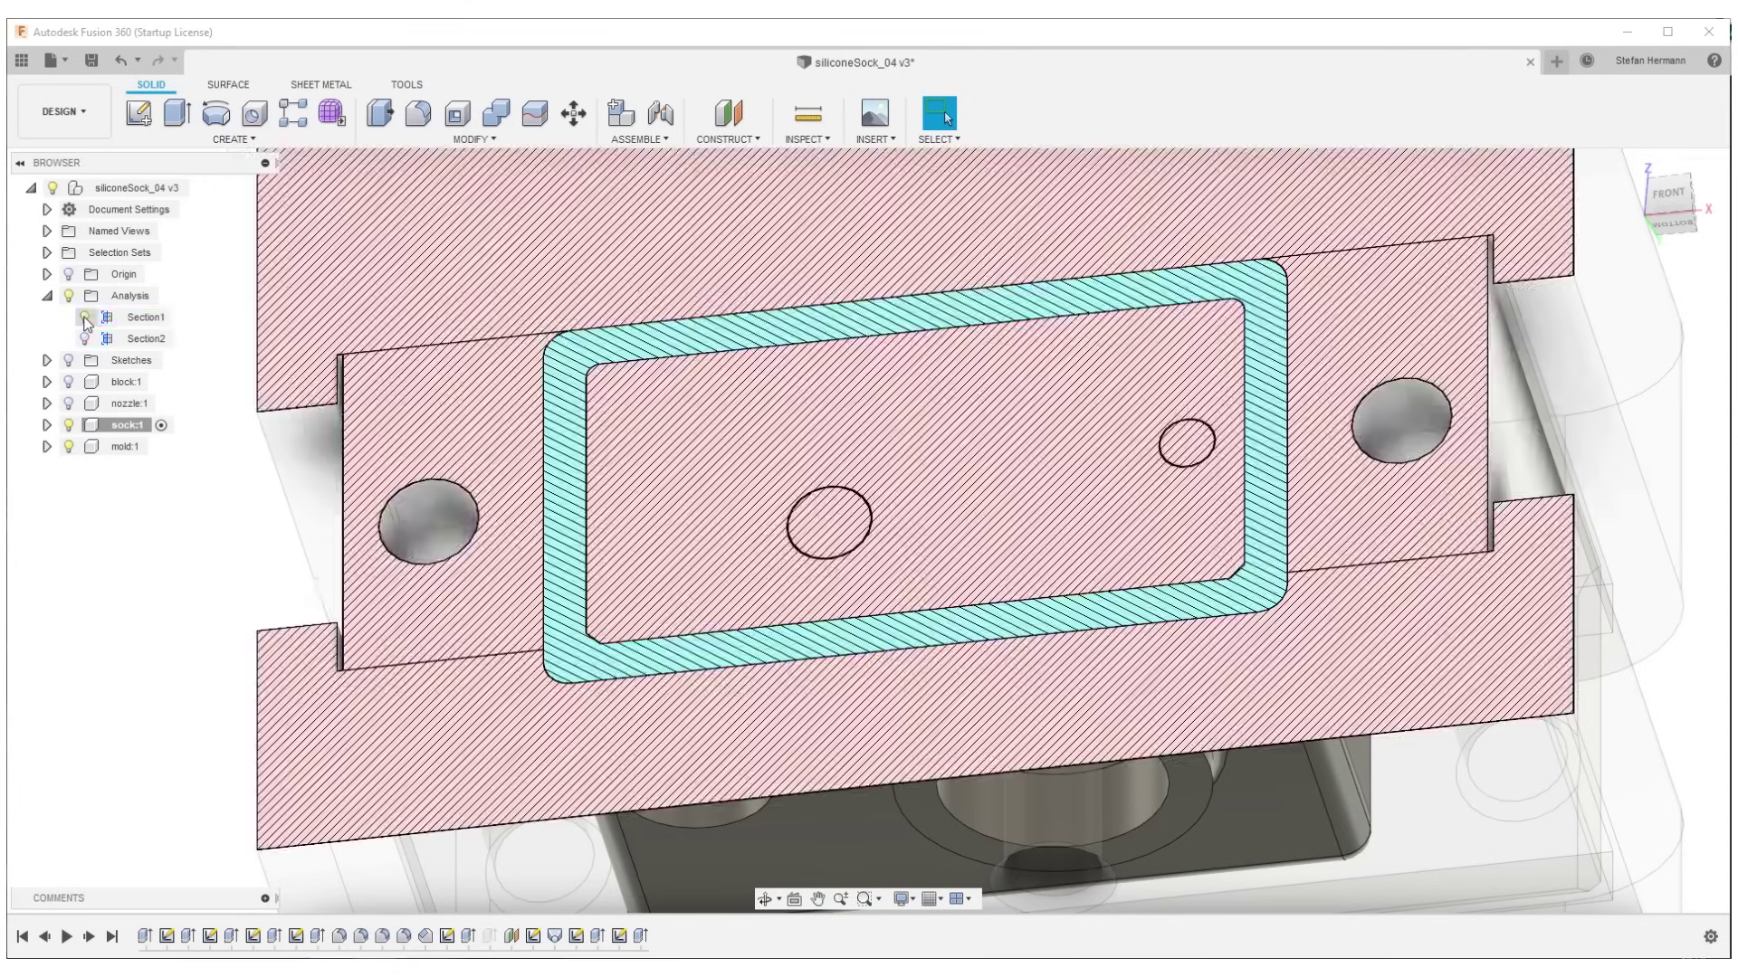
click(85, 317)
click(85, 338)
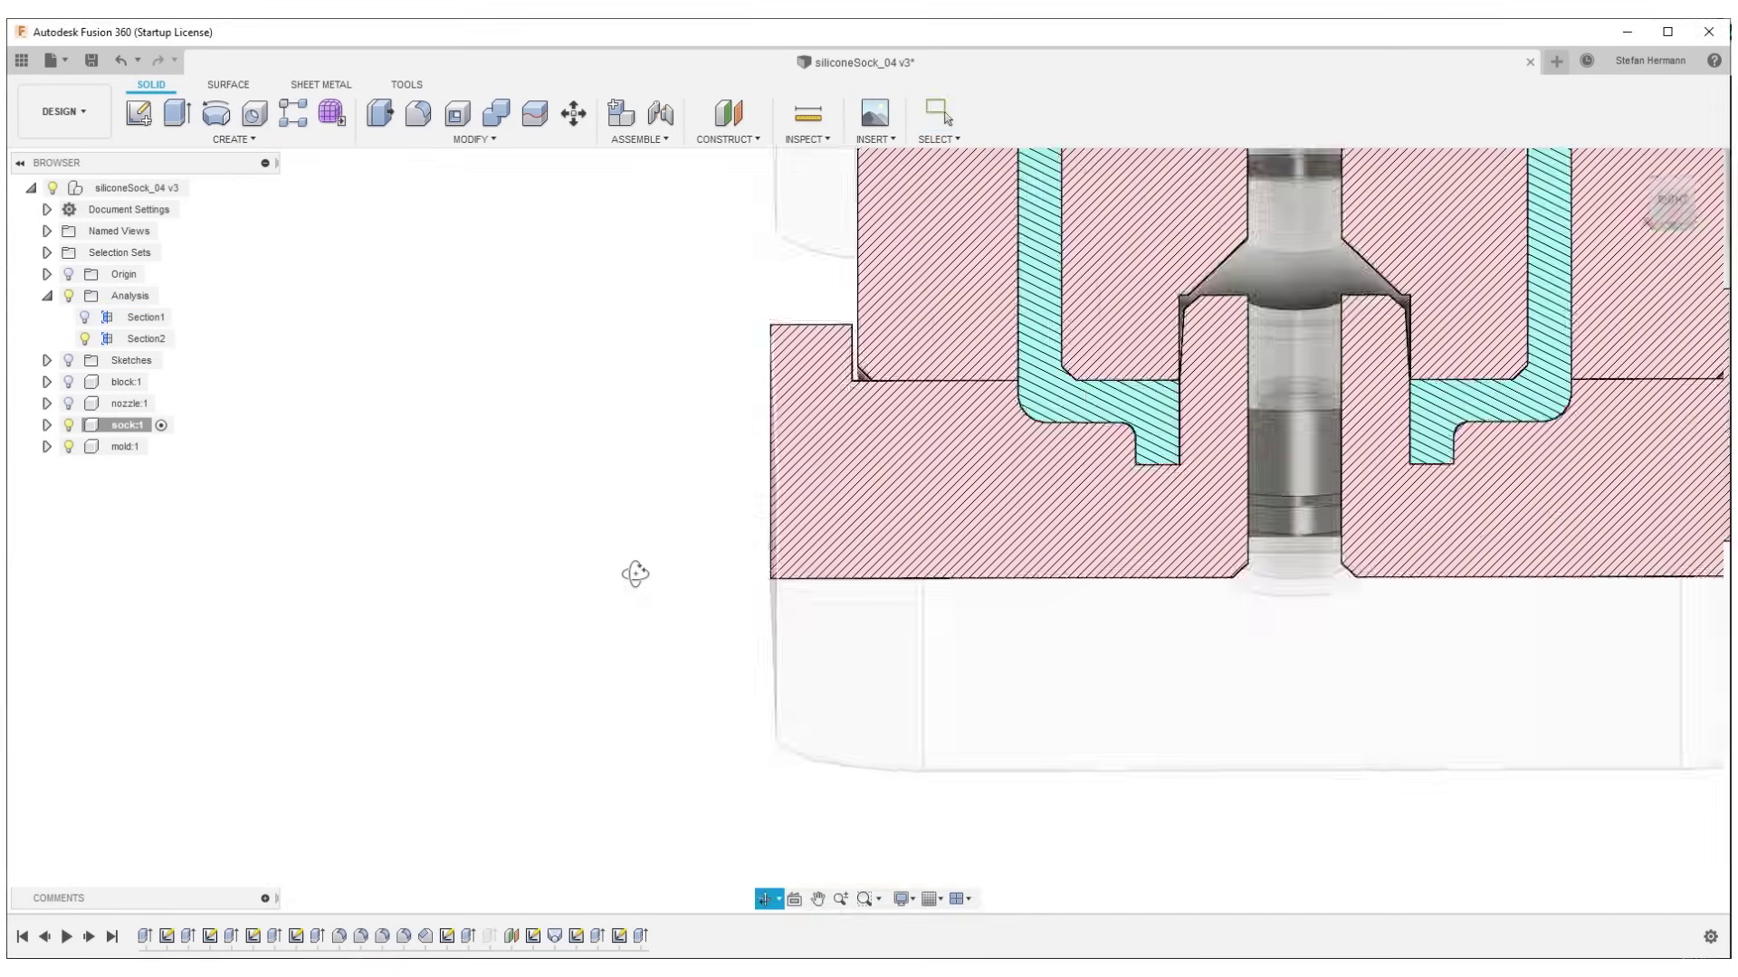
click(69, 424)
shift+middle_drag(663, 597, 1089, 622)
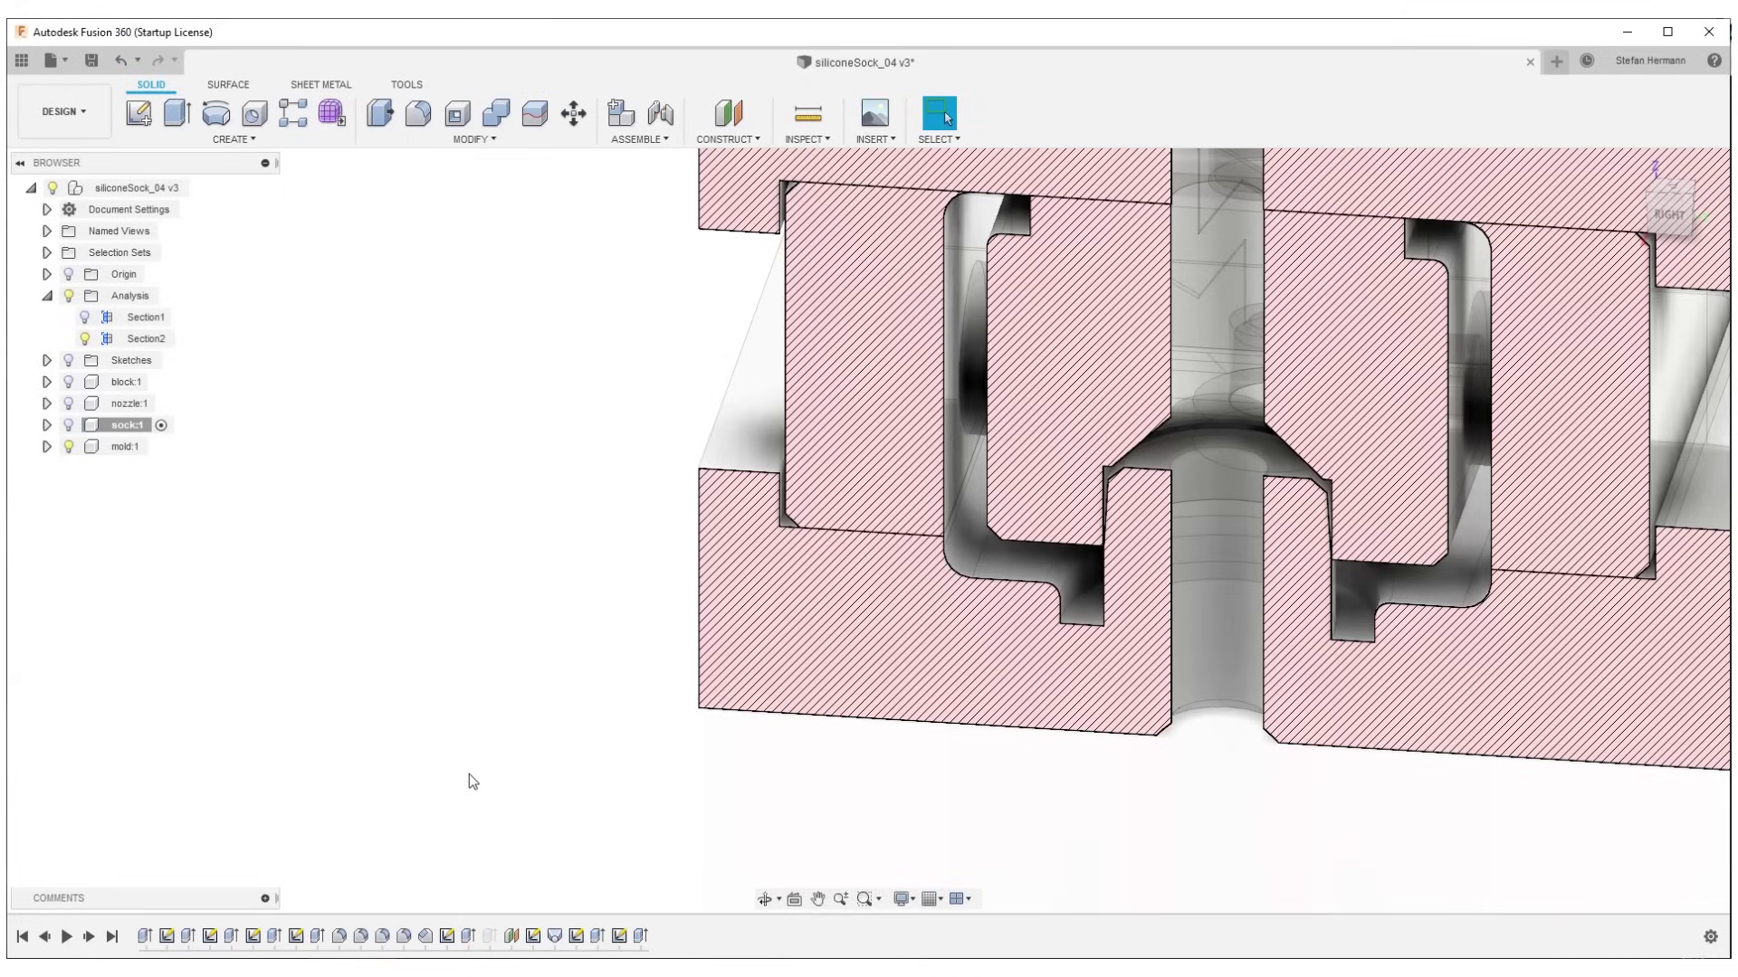
key(F6)
middle_drag(437, 619, 549, 680)
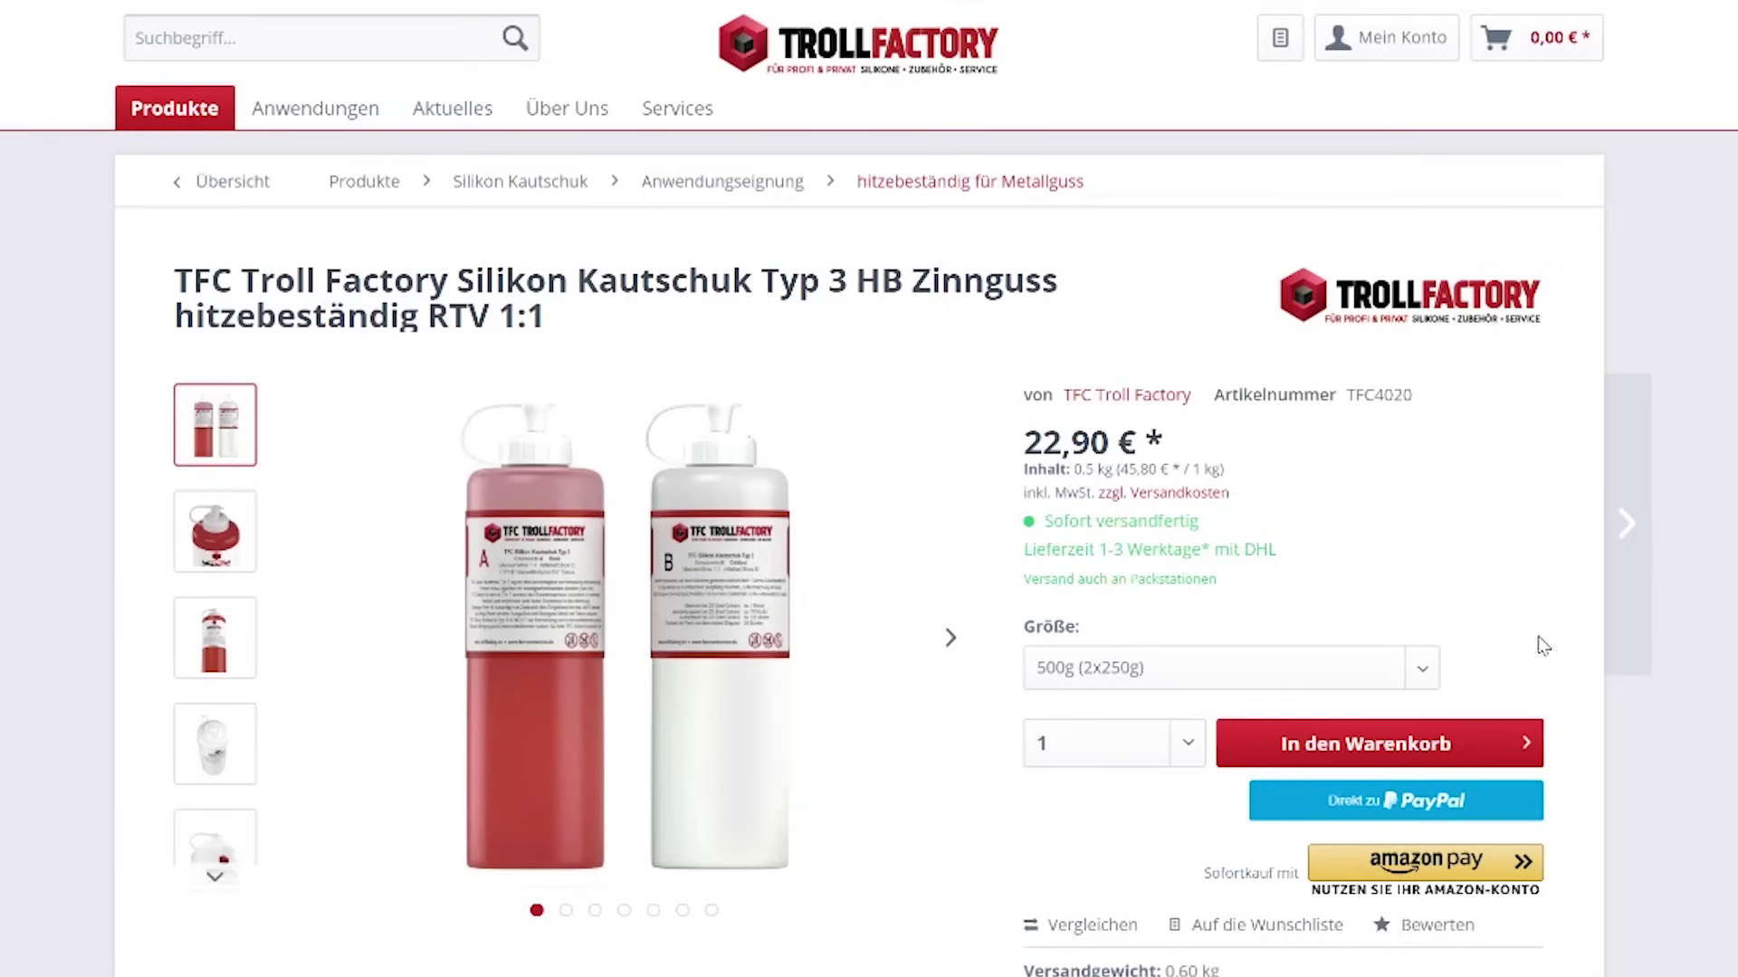
- On the Troll Factory silicone product page, choose the 1kg (2x500g) size and change it to 10kg (2x5kg)
click(1360, 725)
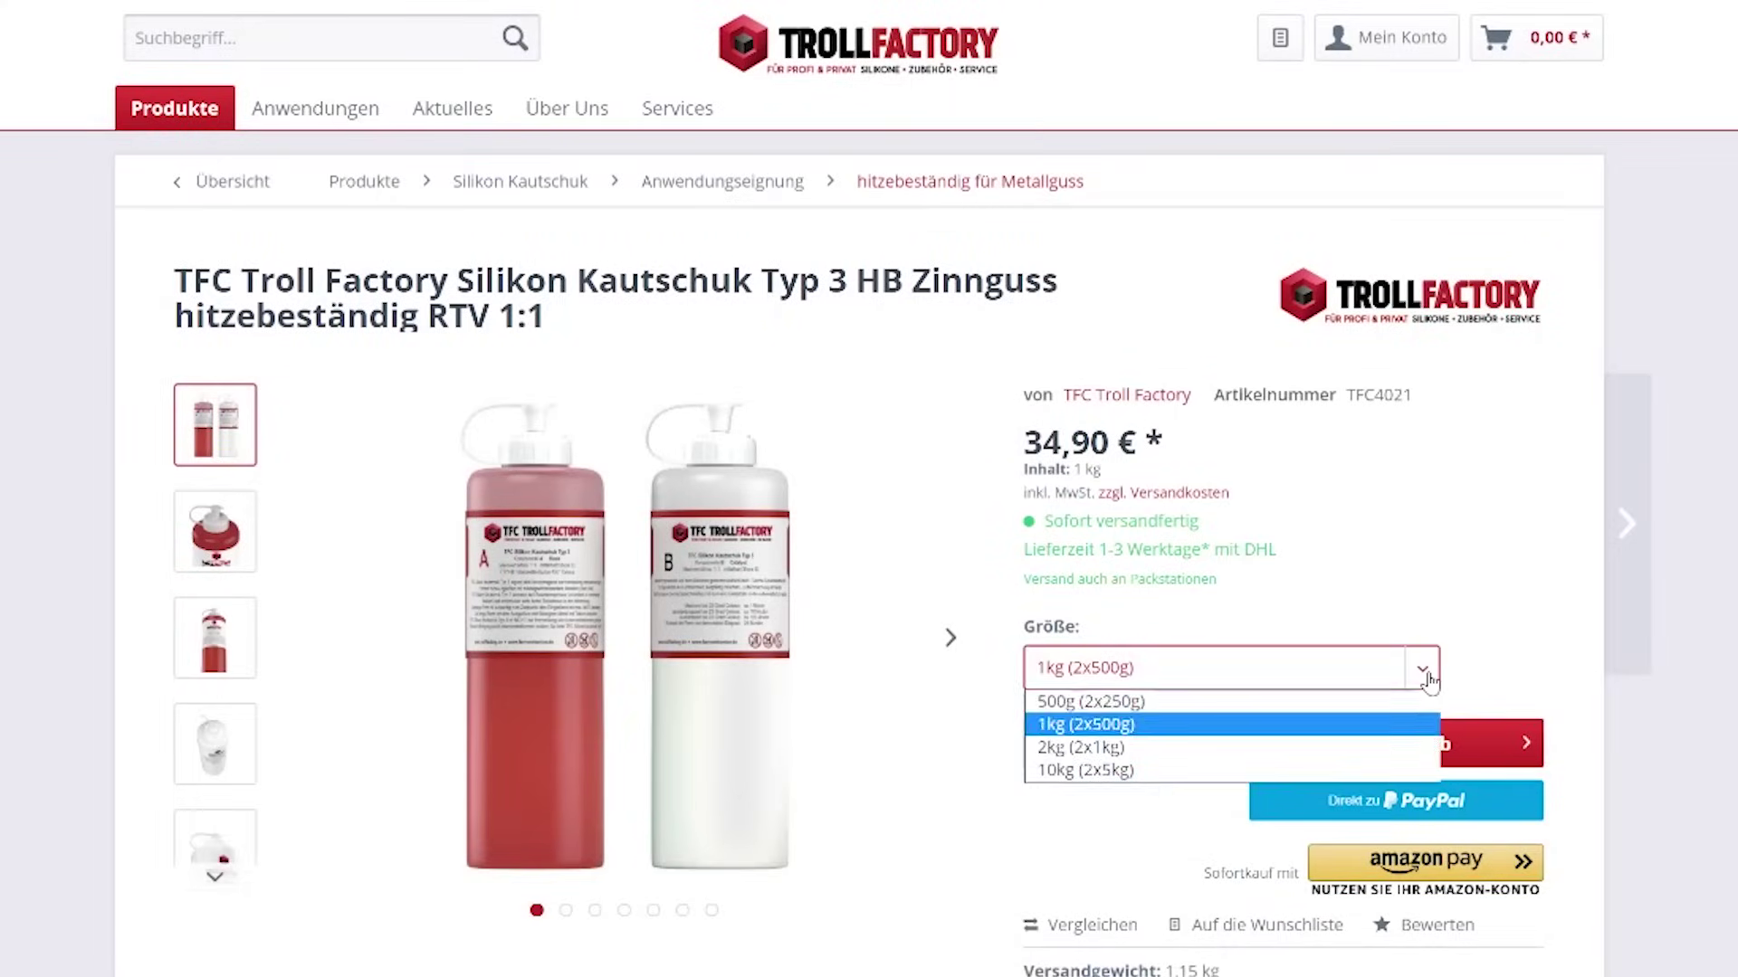
click(1336, 771)
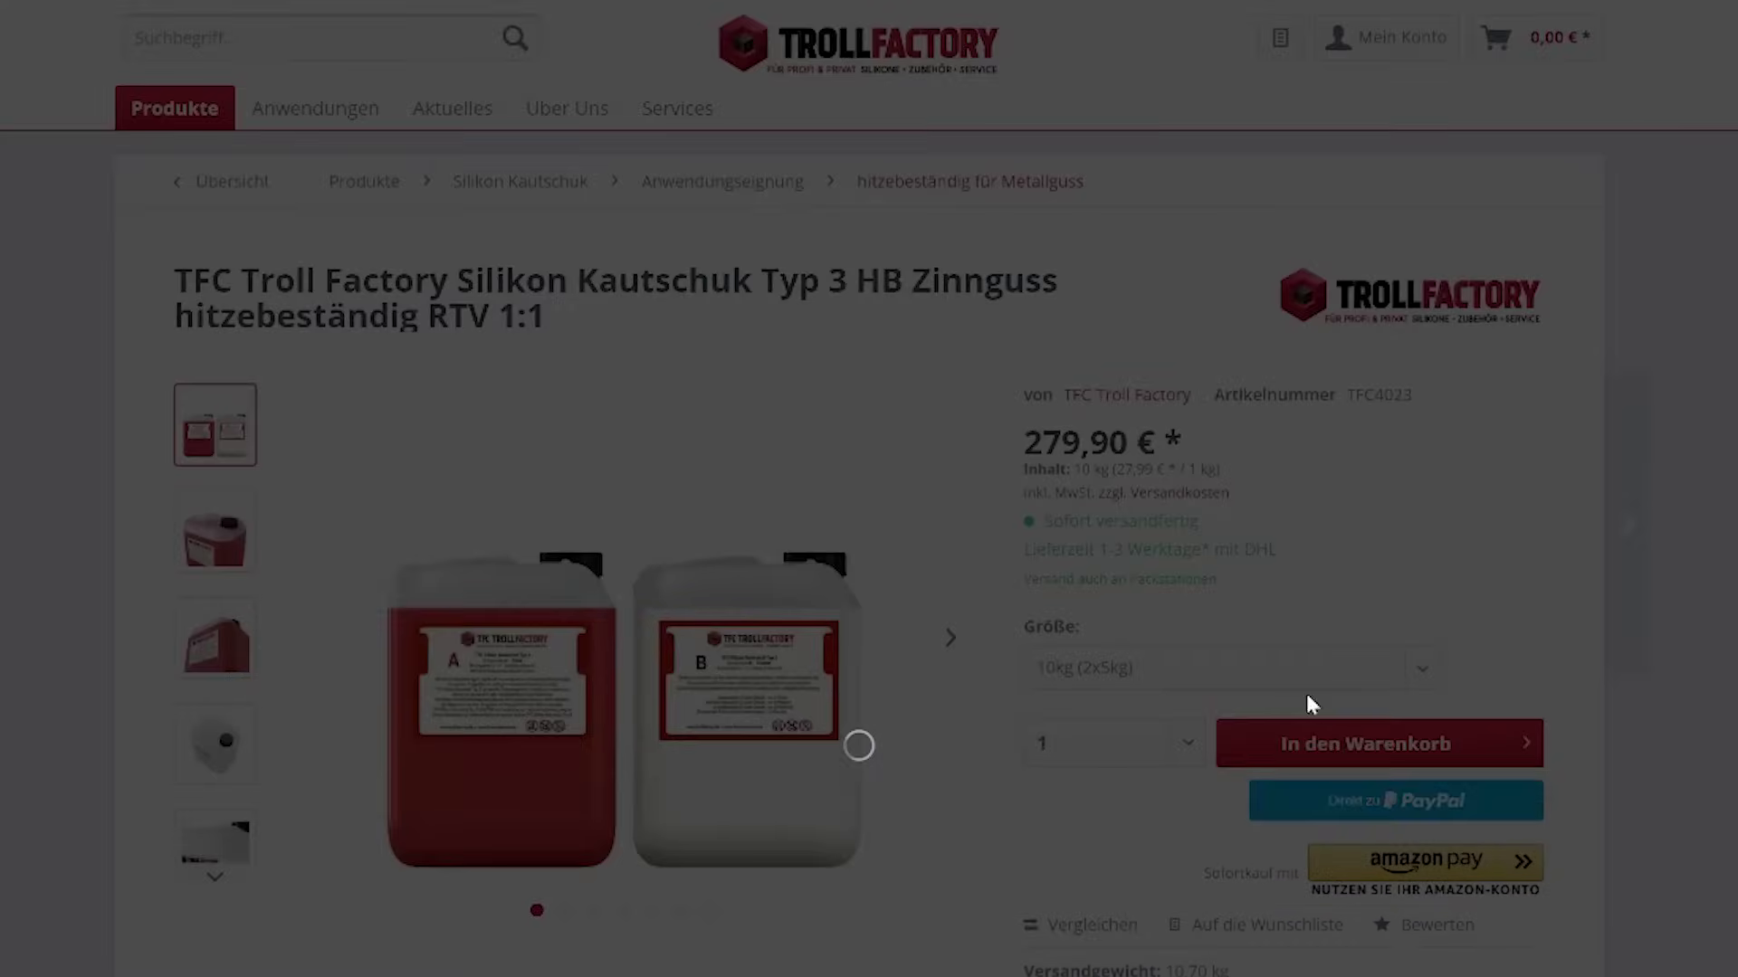